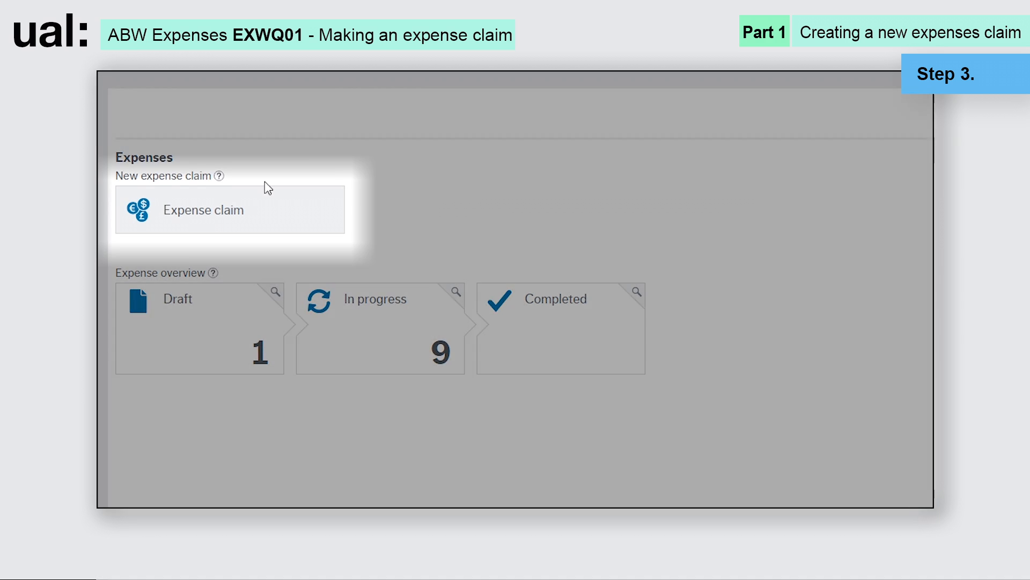
- Open a new blank expense claim from the Expense claim tile
{"action": "left_click", "coordinate": [208, 212]}
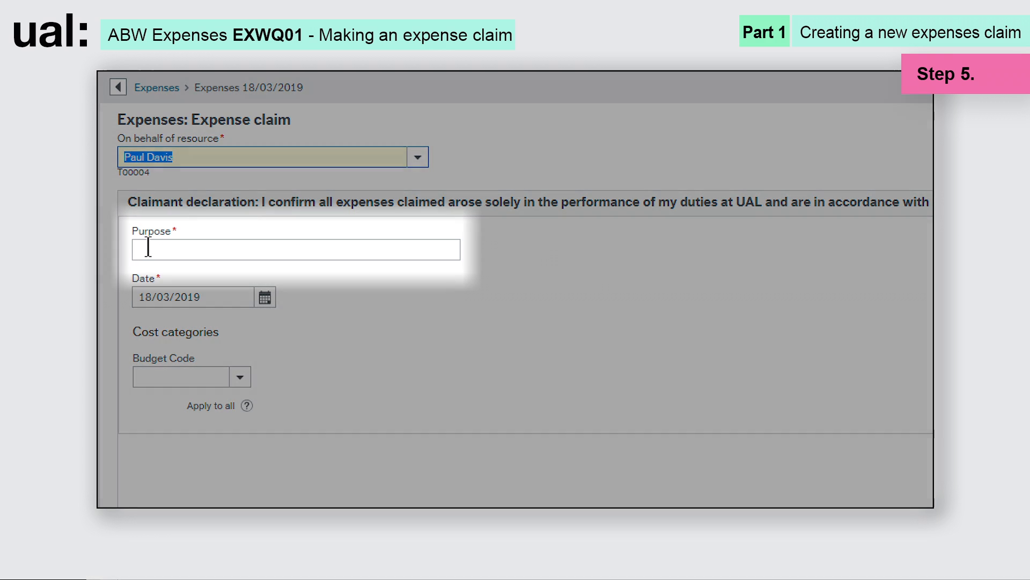
- Enter 'Study trip to Paris' as the claim's purpose, then move to Budget Code
{"action": "left_click", "coordinate": [148, 248]}
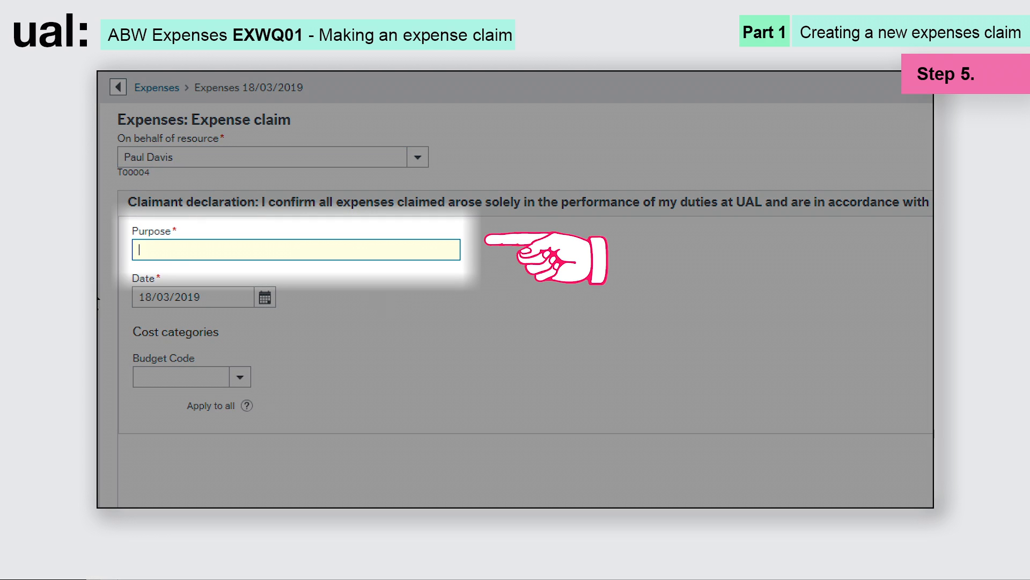
{"action": "type", "text": "Study trip to Paris"}
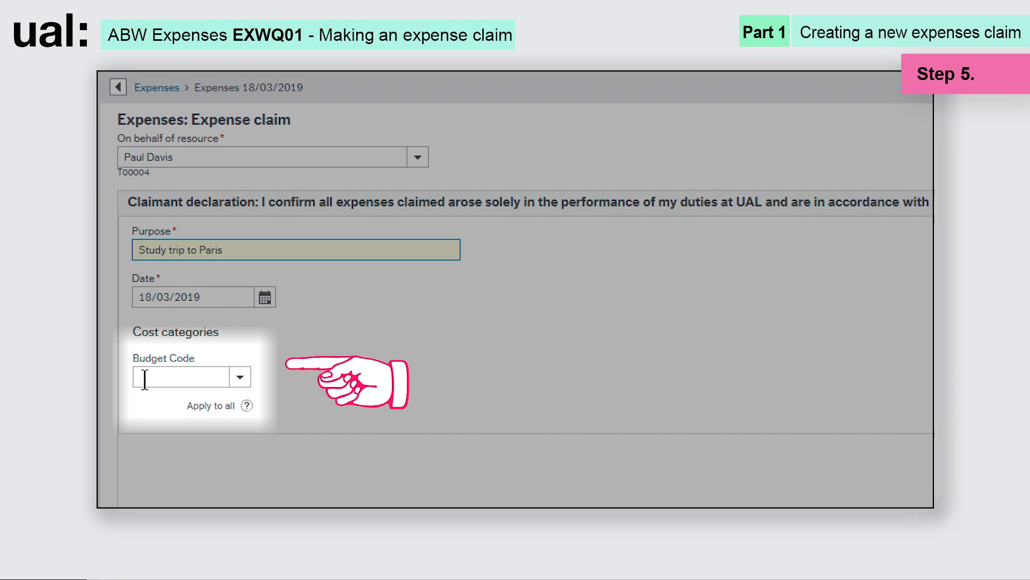
{"action": "left_click", "coordinate": [144, 379]}
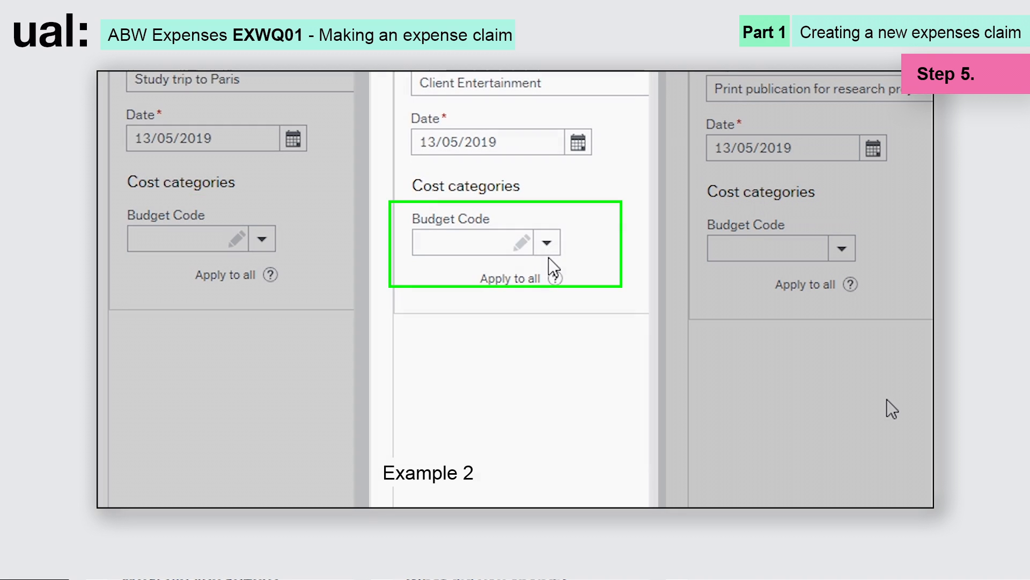
- Search the budget codes for Central Finance and pick code 10008100
{"action": "left_click", "coordinate": [416, 242]}
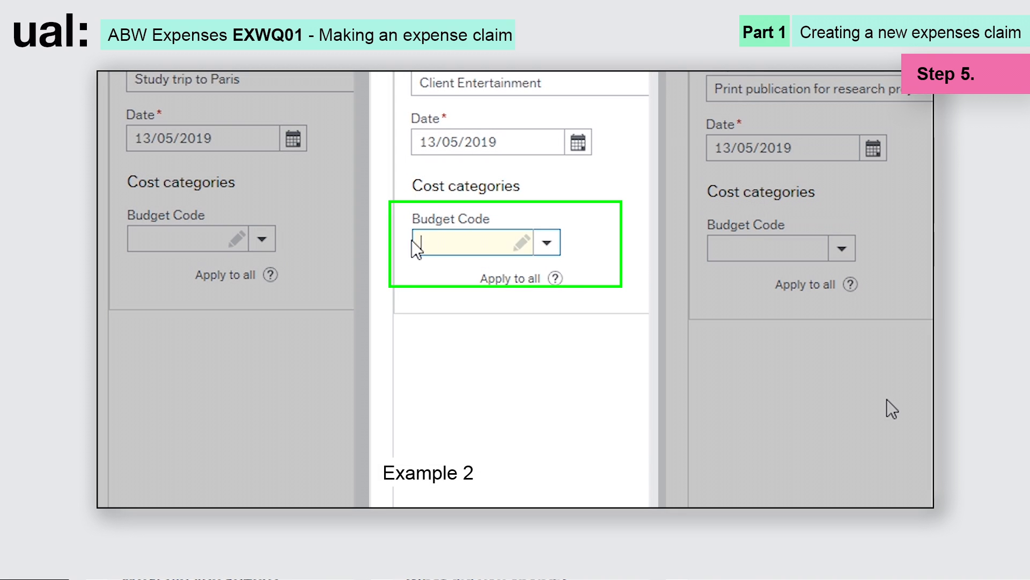
{"action": "type", "text": "en"}
{"action": "key", "text": "BackSpace"}
{"action": "key", "text": "BackSpace"}
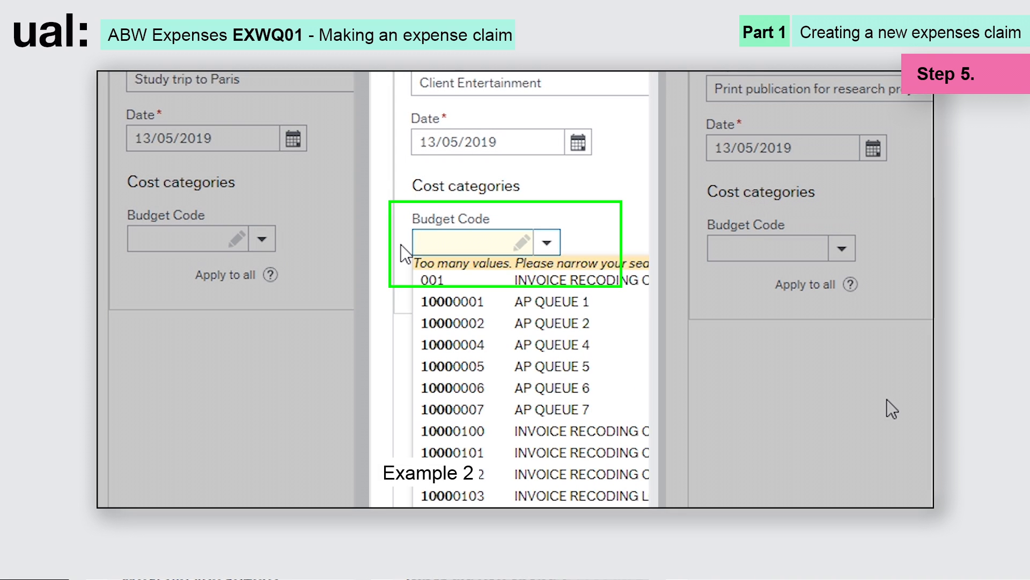
{"action": "type", "text": "Central"}
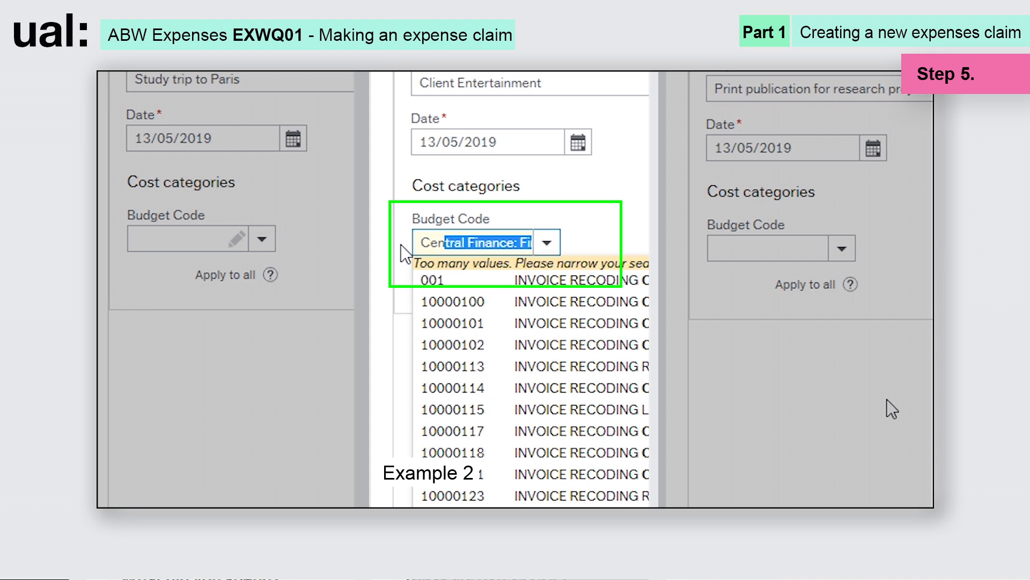
{"action": "type", "text": " F"}
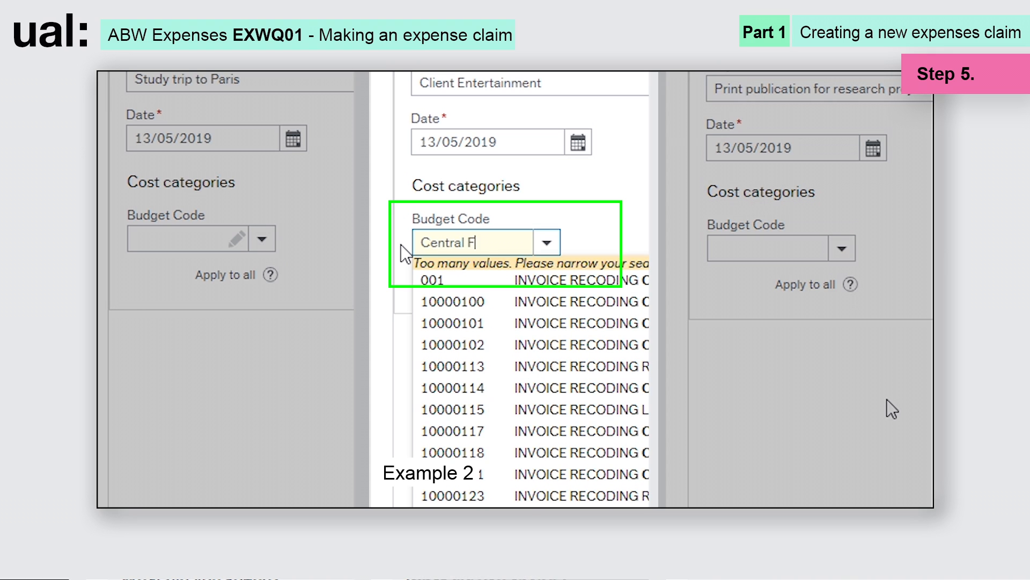
{"action": "type", "text": "inance: Fi"}
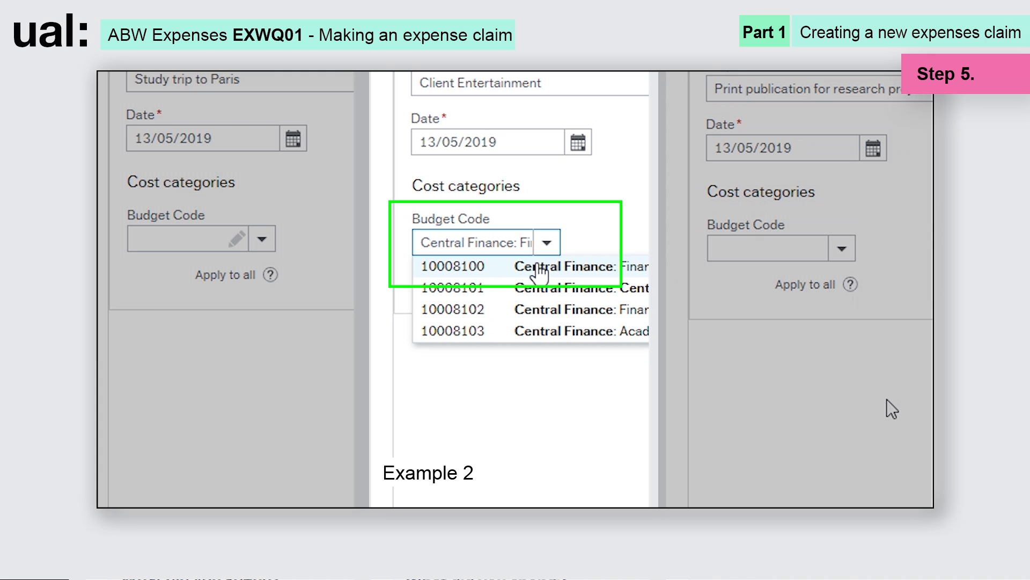
{"action": "left_click", "coordinate": [539, 273]}
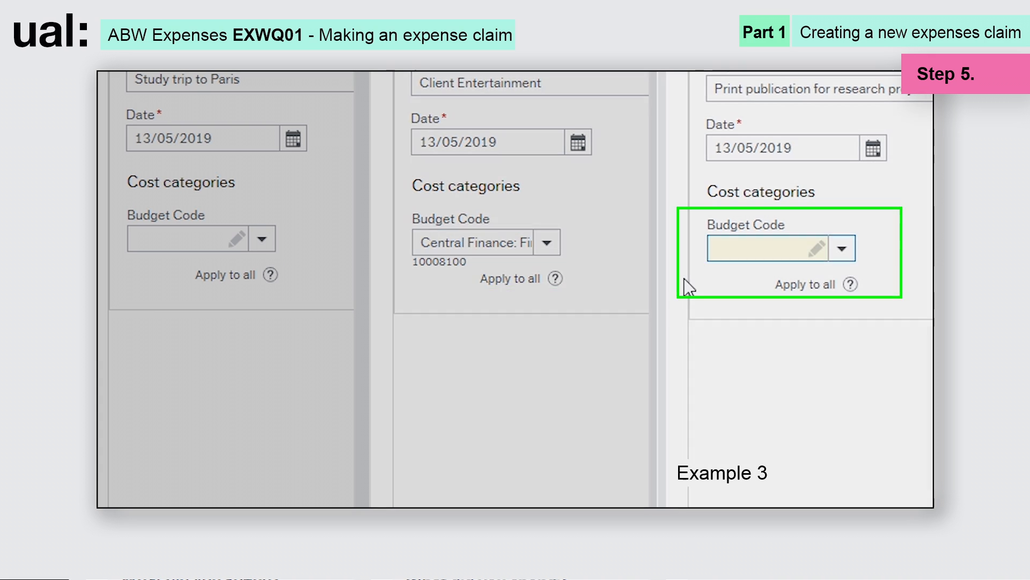
- Search R003 and set the budget code to R0037101 Afterall Online
{"action": "type", "text": "R"}
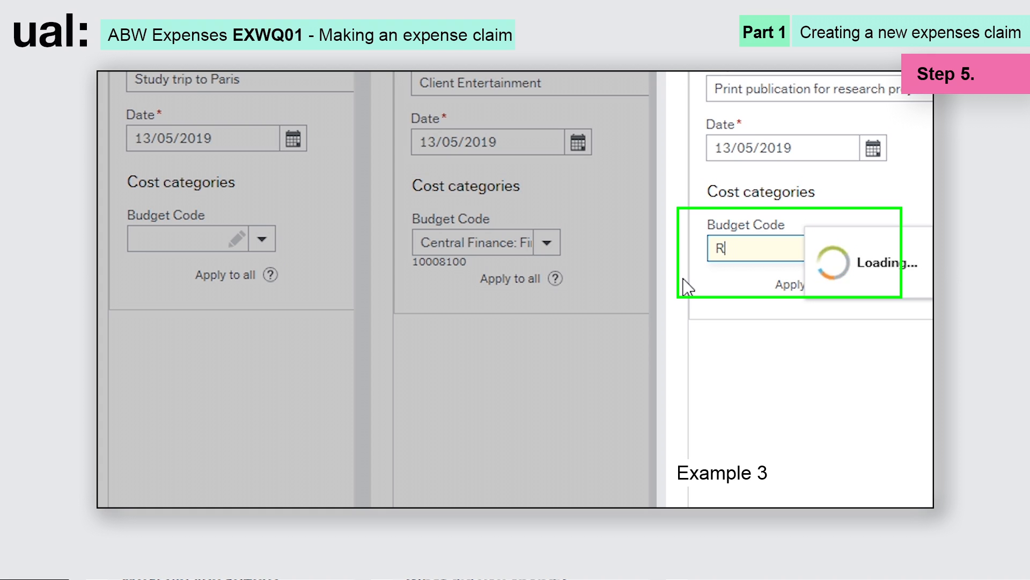
{"action": "type", "text": "003"}
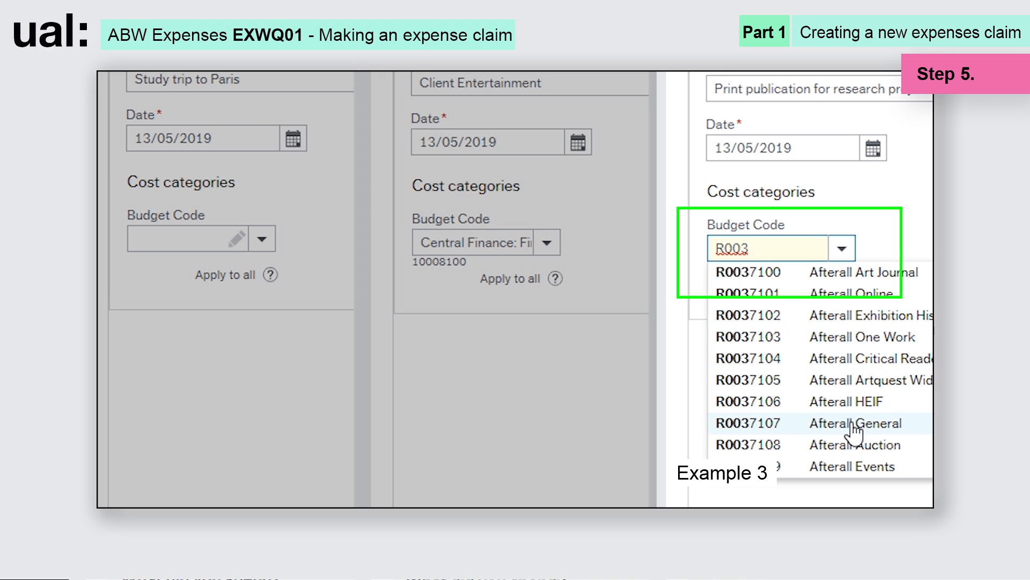
{"action": "left_click", "coordinate": [854, 300]}
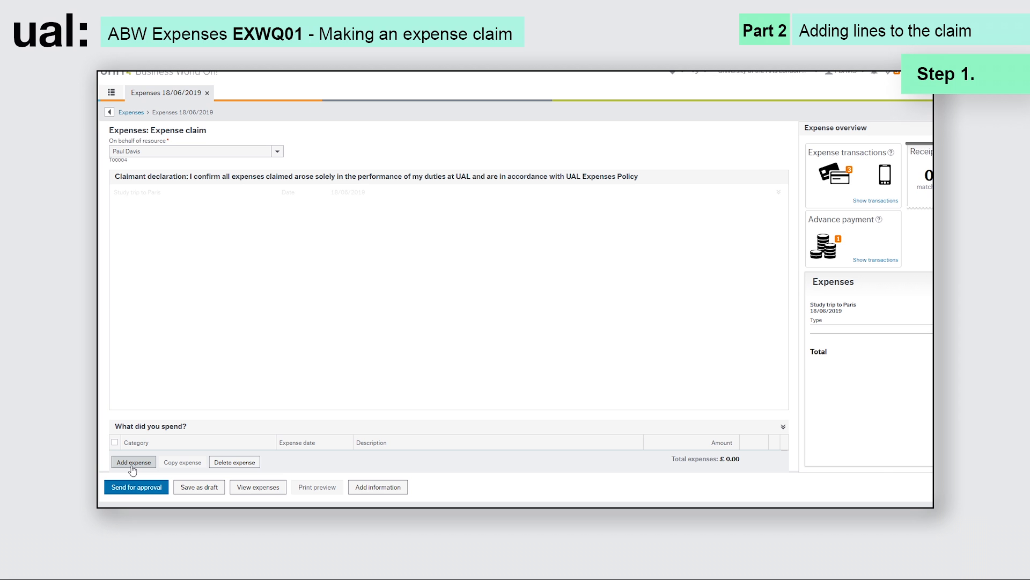
- Add a new expense line and set its category to Travel - Taxi
{"action": "left_click", "coordinate": [132, 465]}
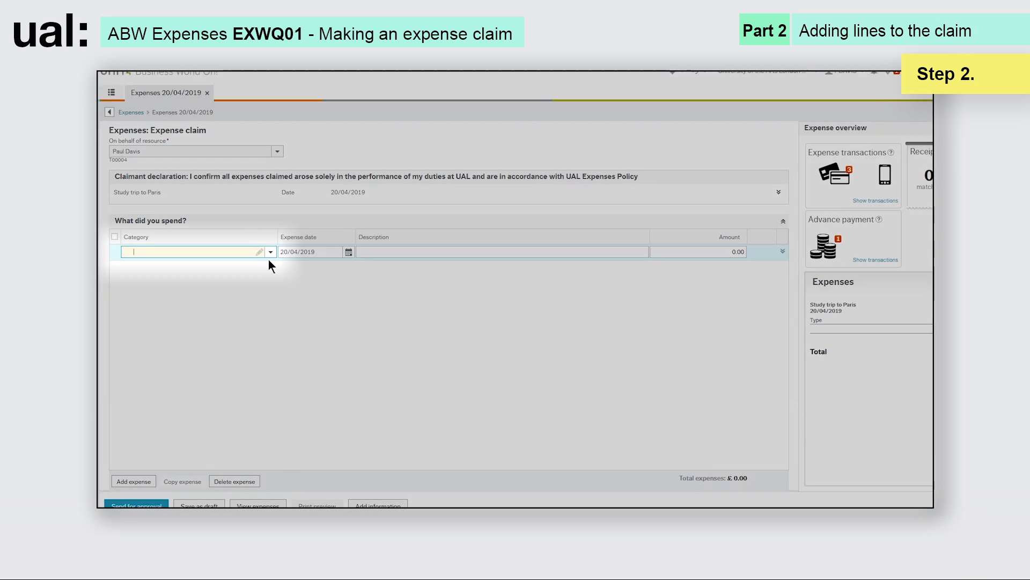
{"action": "left_click", "coordinate": [270, 252]}
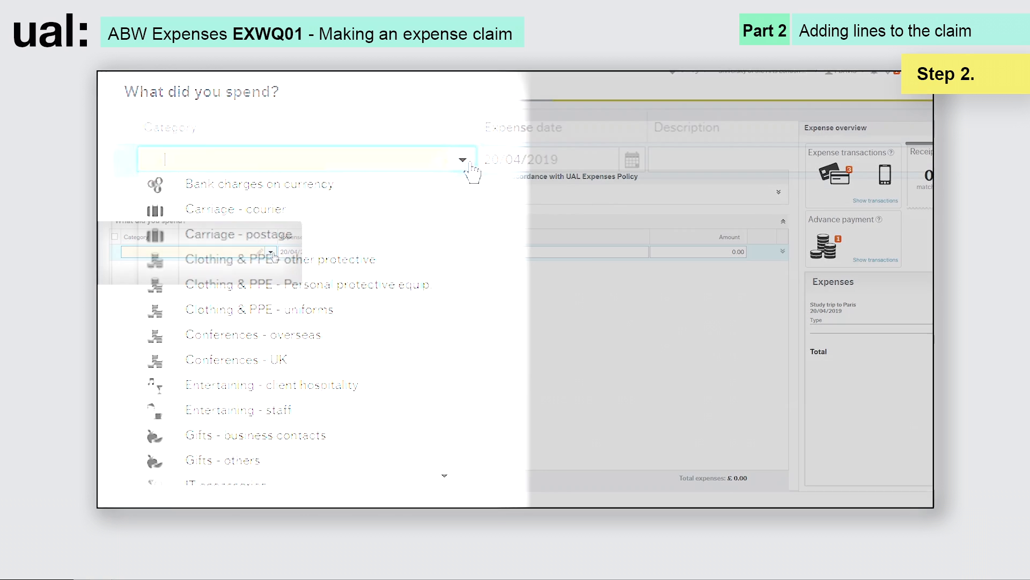
{"action": "left_click_drag", "start_coordinate": [444, 212], "coordinate": [443, 408]}
{"action": "type", "text": "tax"}
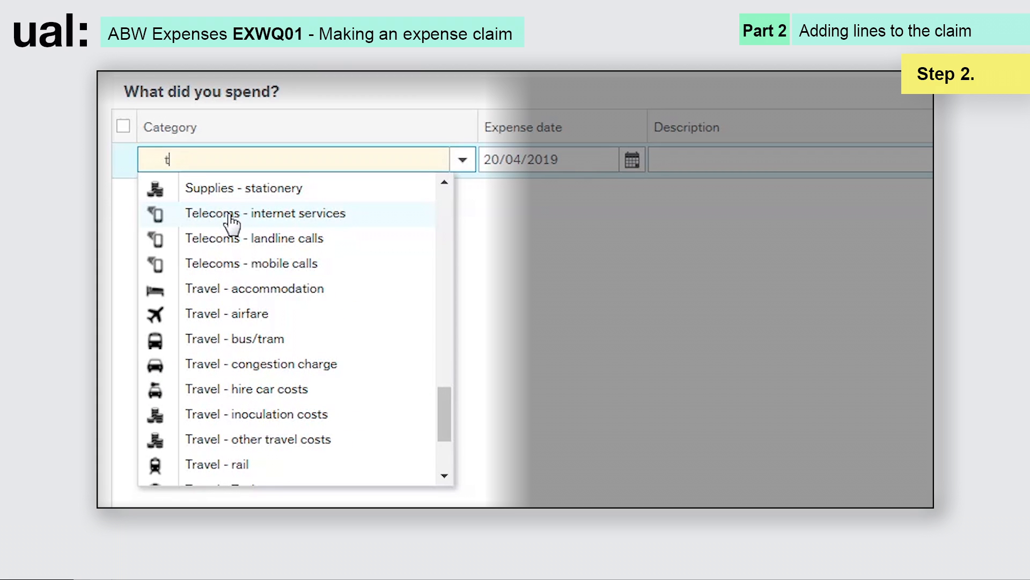
{"action": "type", "text": "i"}
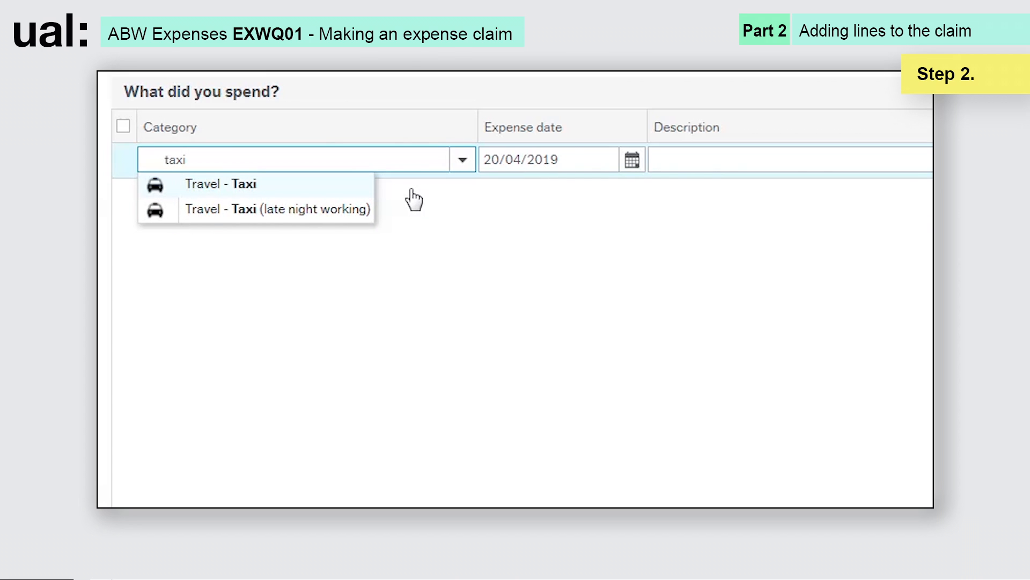
{"action": "key", "text": "Tab"}
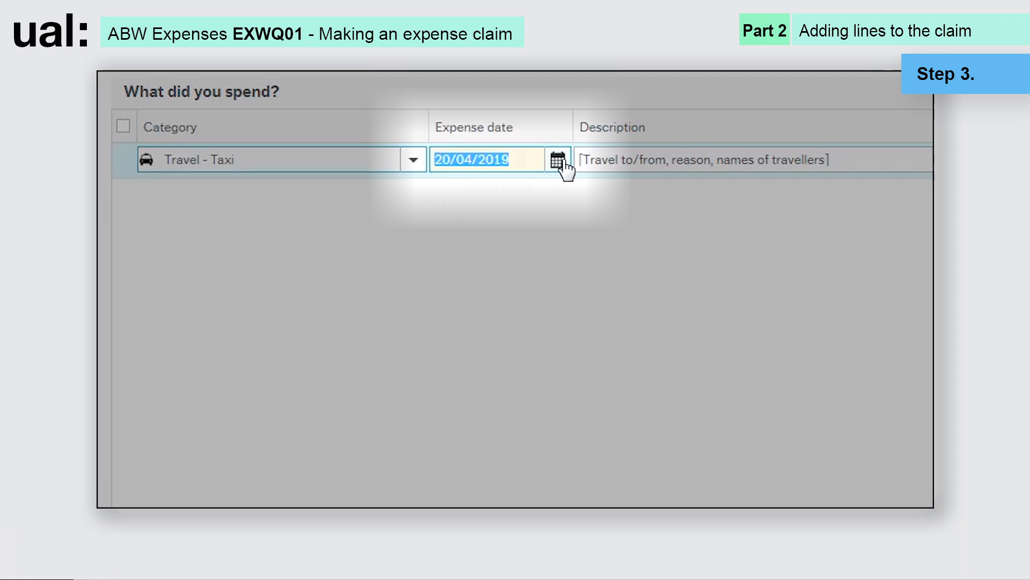
- Set the taxi line's date to the 16th of March 2019
{"action": "left_click", "coordinate": [558, 160]}
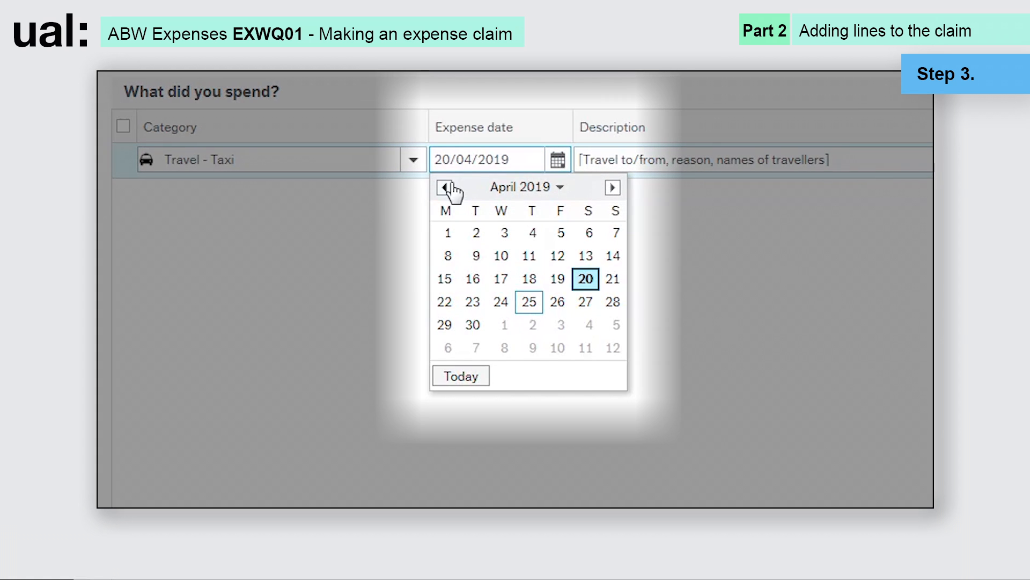
{"action": "left_click", "coordinate": [445, 187]}
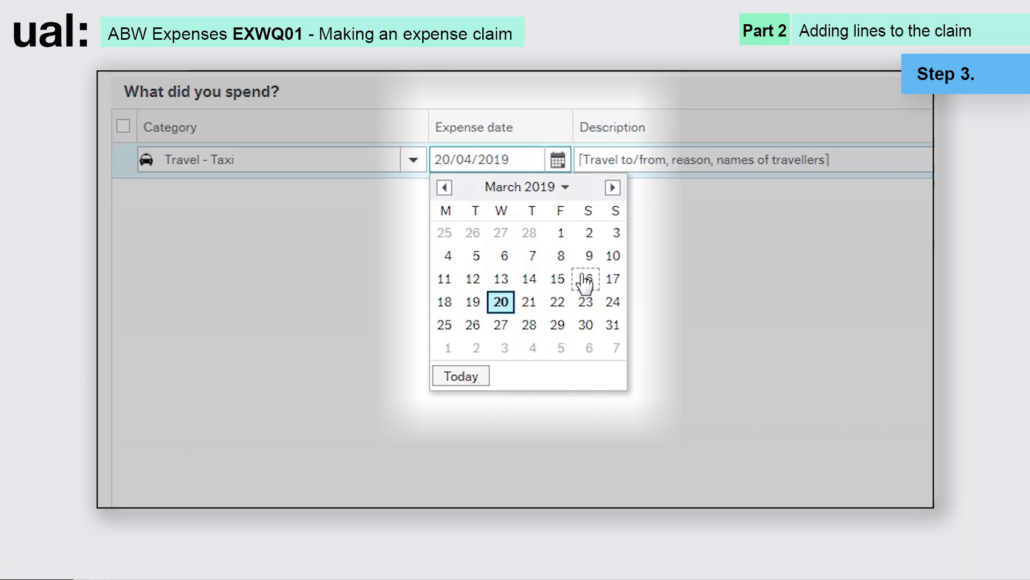
{"action": "left_click", "coordinate": [585, 279]}
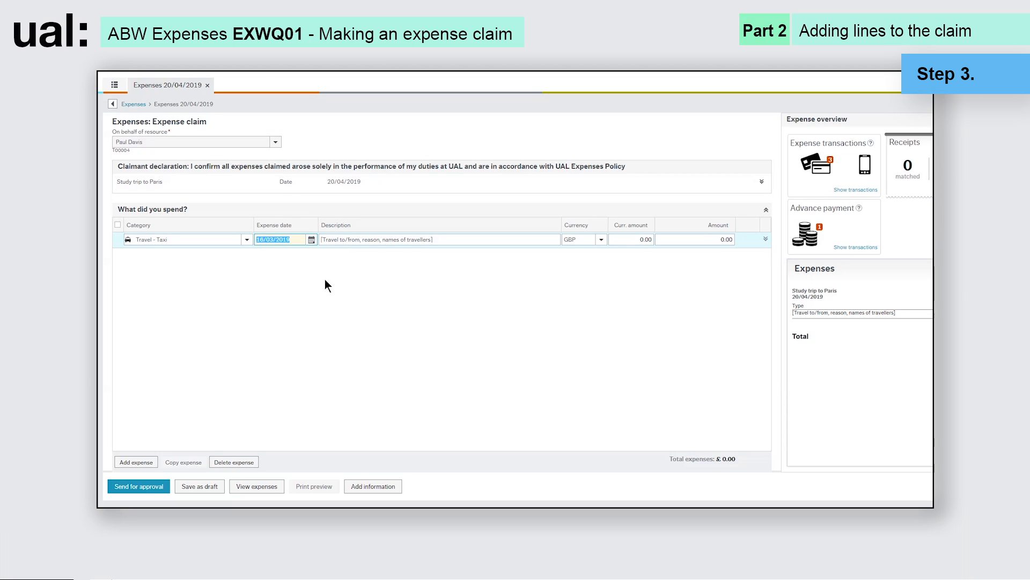
- Describe the taxi line as travel to Kings Cross from Hampstead, early morning train, with the claimant's name
{"action": "key", "text": "Tab"}
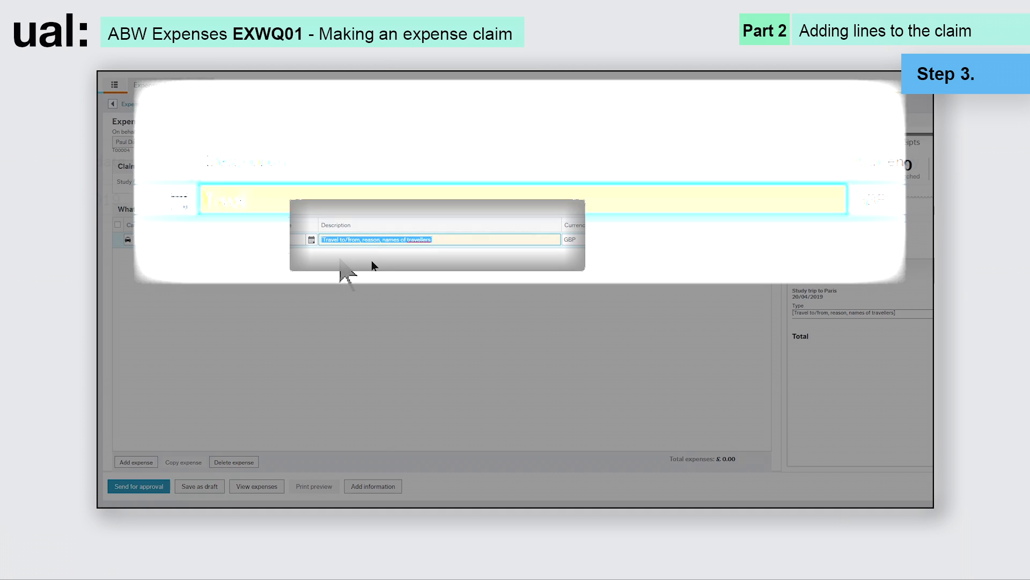
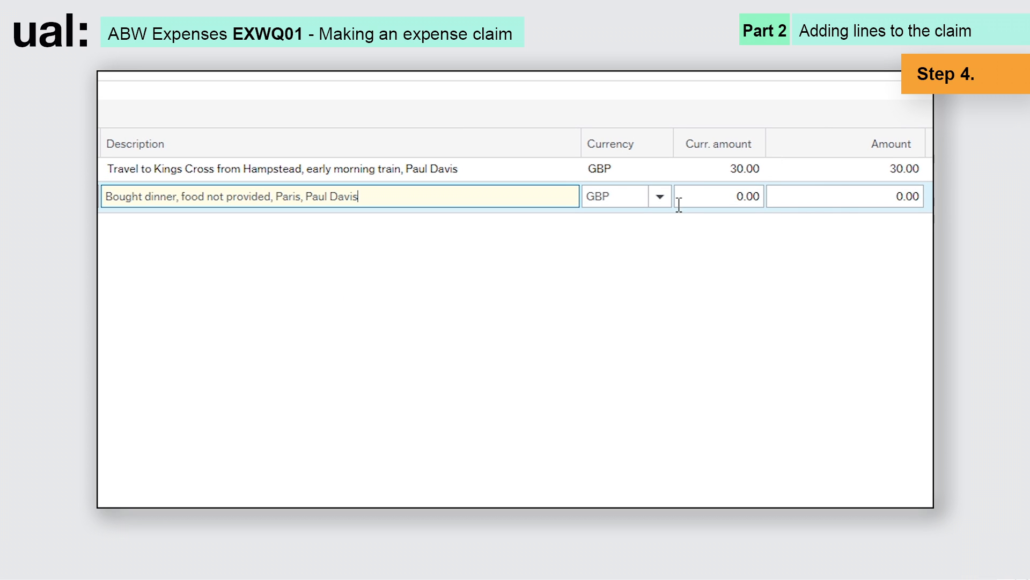
- Set the meal line's currency to Euro with a 29.50 amount, converting to 26.48
{"action": "left_click", "coordinate": [660, 196]}
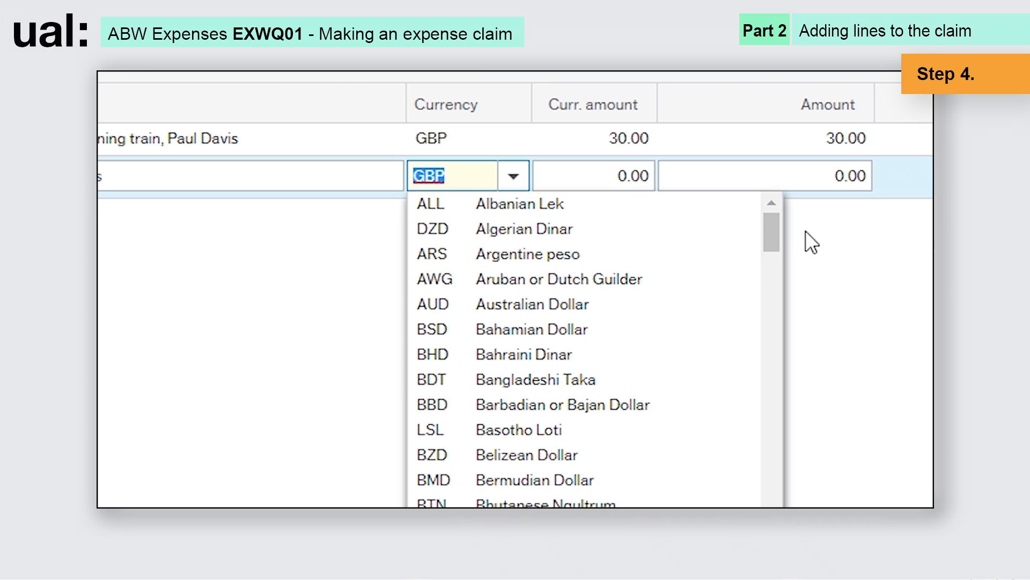
{"action": "left_click_drag", "start_coordinate": [771, 221], "coordinate": [769, 248]}
{"action": "double_click", "coordinate": [431, 176]}
{"action": "type", "text": "EUR"}
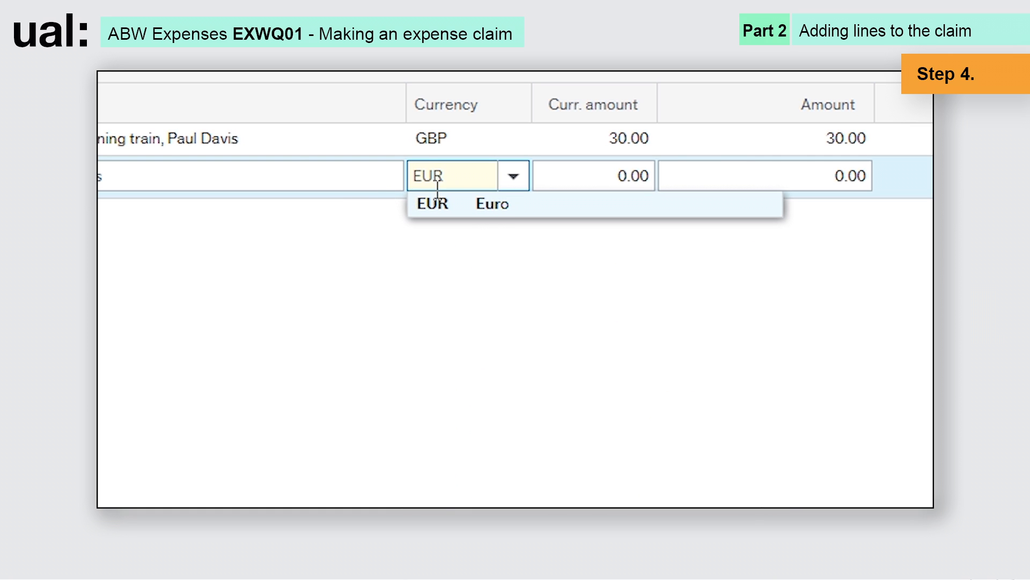
{"action": "left_click", "coordinate": [482, 210]}
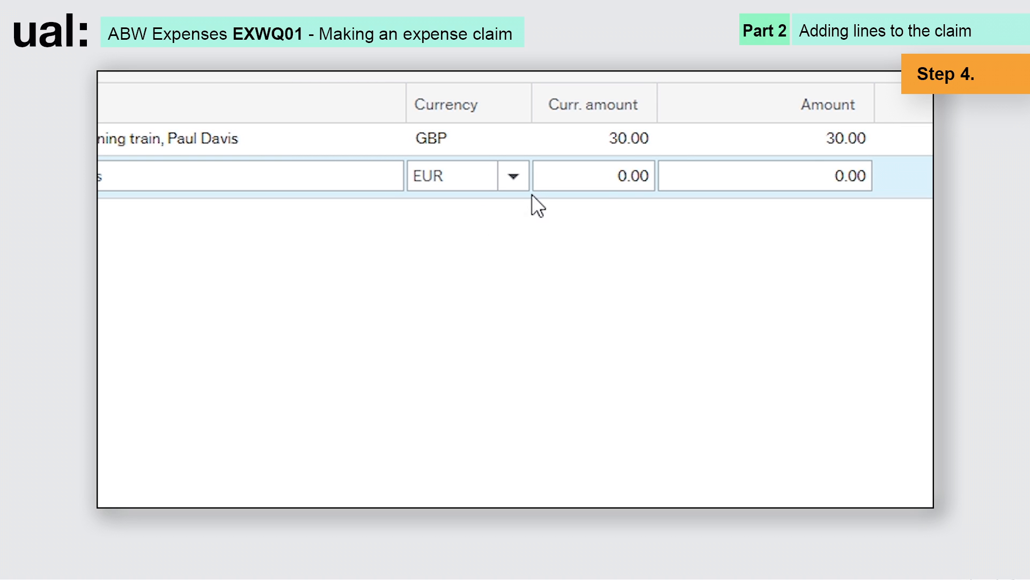
{"action": "left_click", "coordinate": [615, 173]}
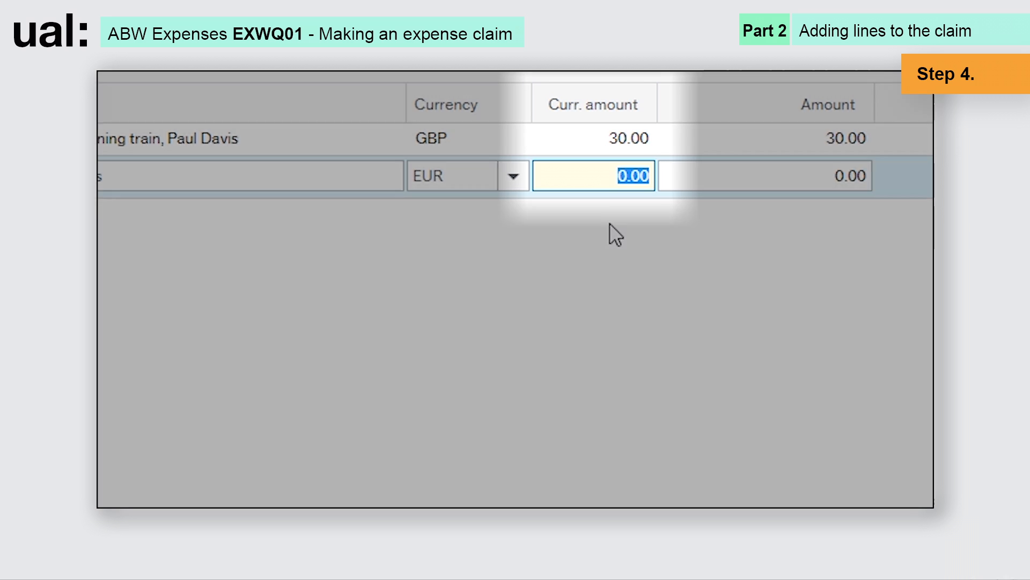
{"action": "type", "text": "29.50"}
{"action": "key", "text": "Tab"}
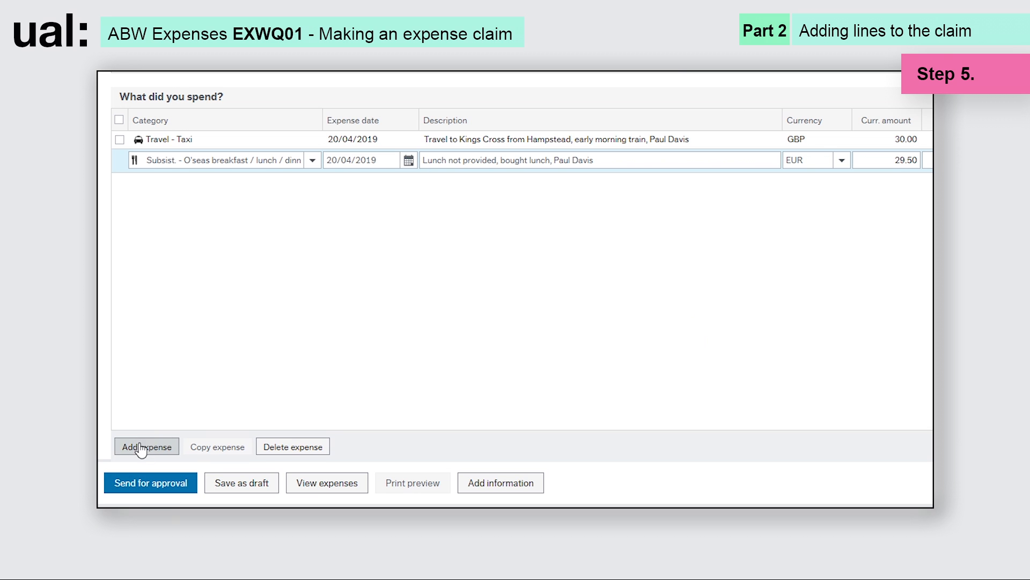
- Add a Mileage - car line with the claimant's name and 3.9 miles, calculating 1.56
{"action": "left_click", "coordinate": [144, 446]}
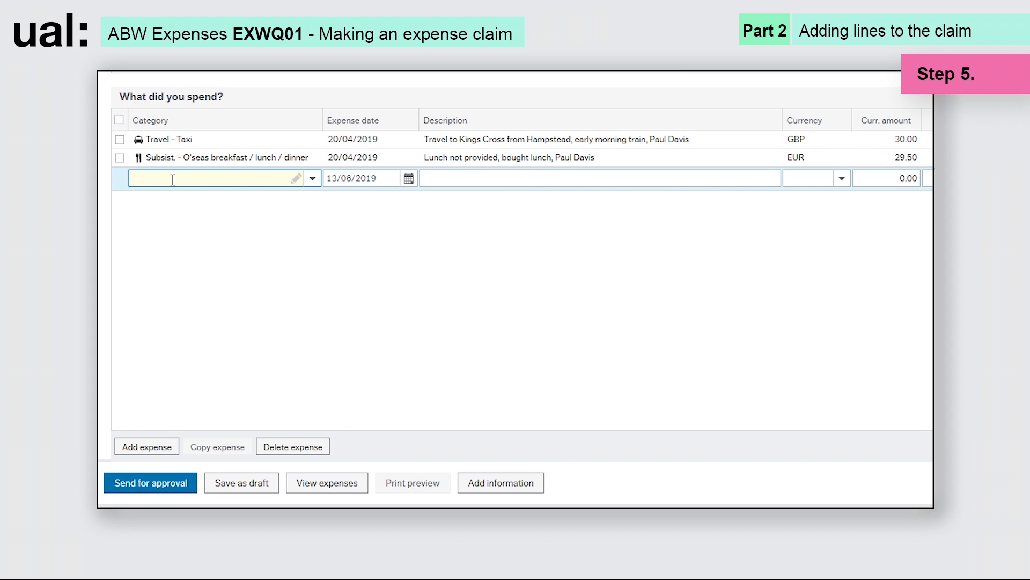
{"action": "type", "text": "Mileage - bicycle"}
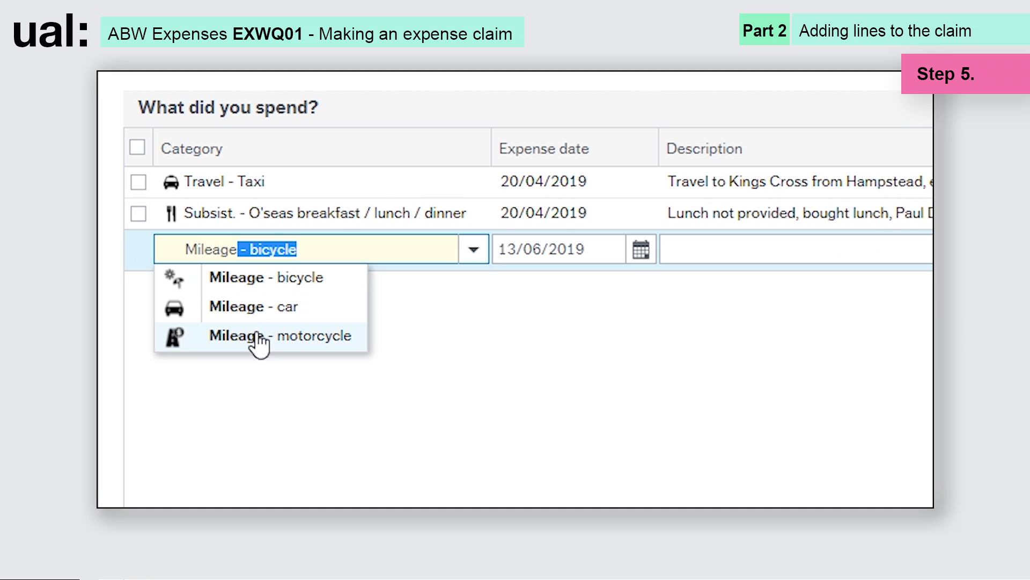
{"action": "left_click", "coordinate": [258, 315]}
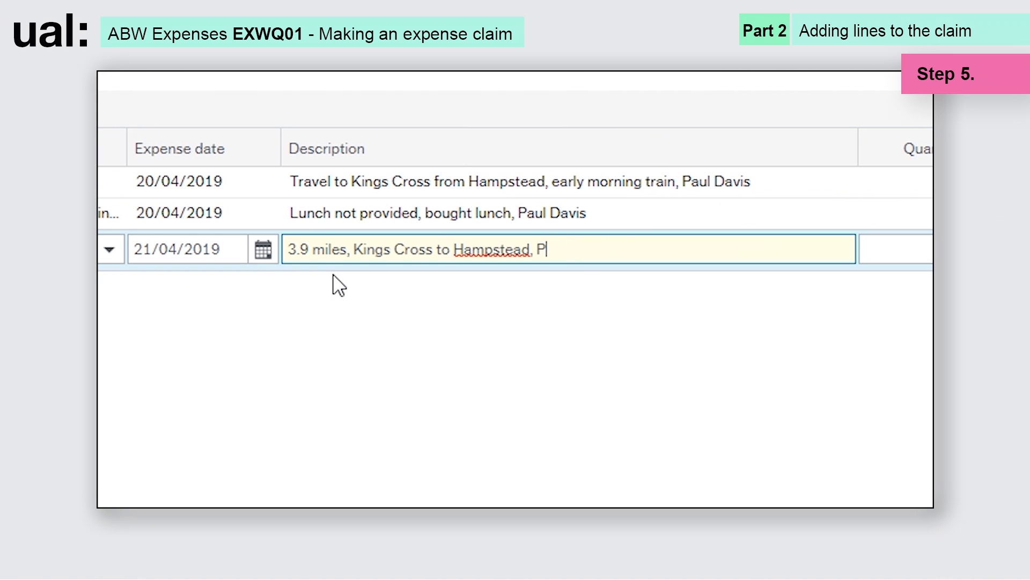
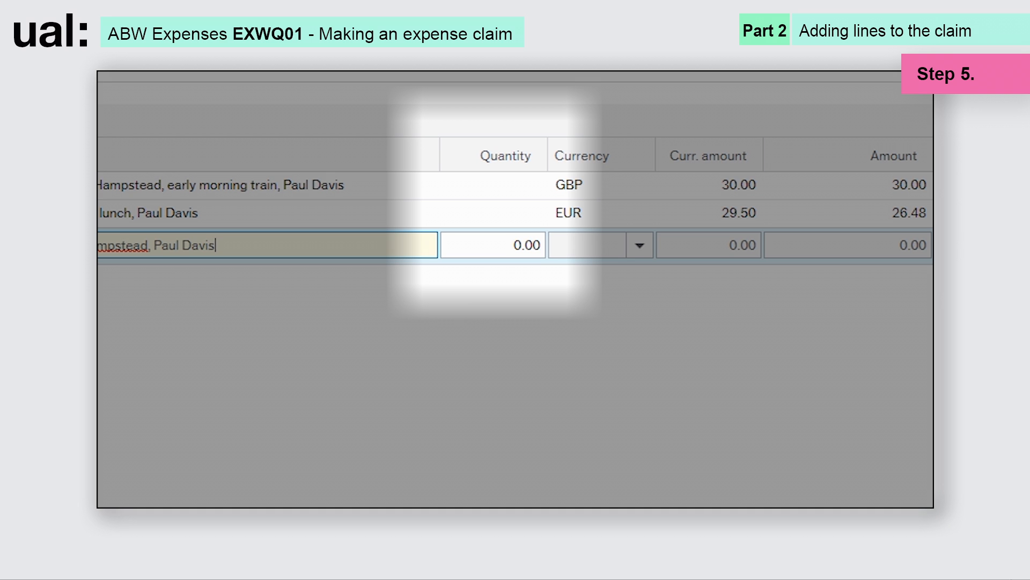
{"action": "key", "text": "Tab"}
{"action": "type", "text": "3"}
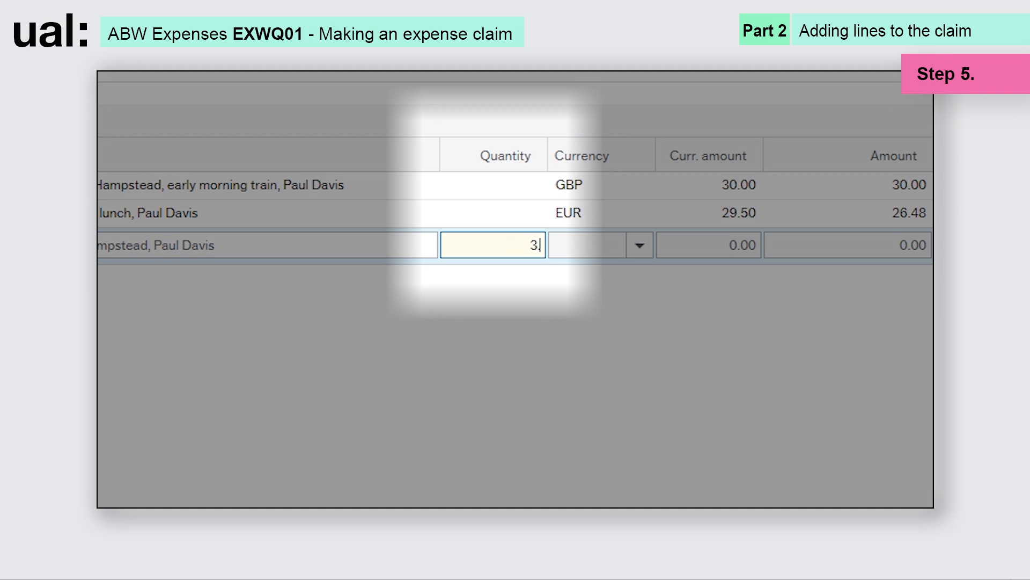
{"action": "type", "text": ".9"}
{"action": "left_click", "coordinate": [469, 423]}
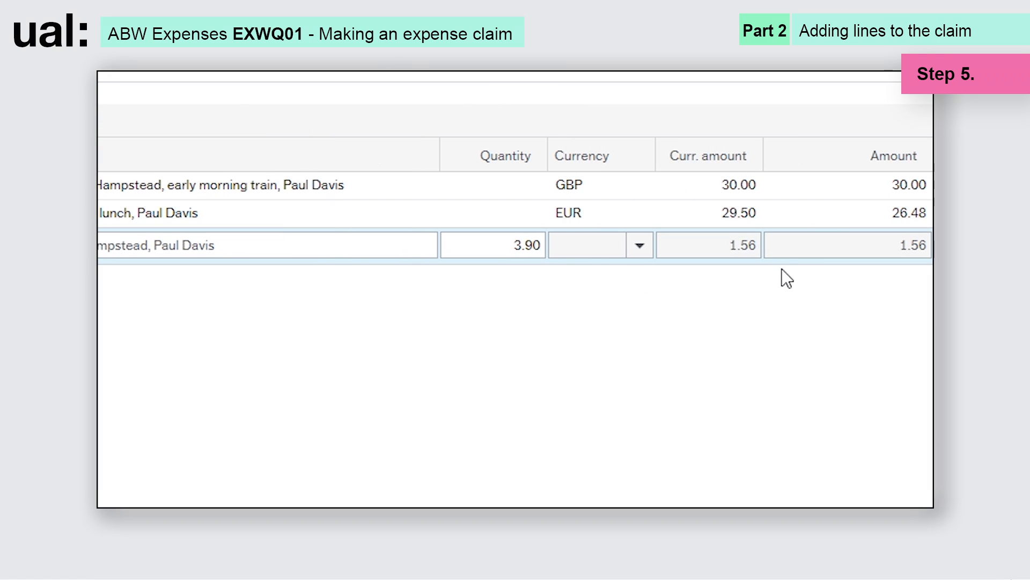
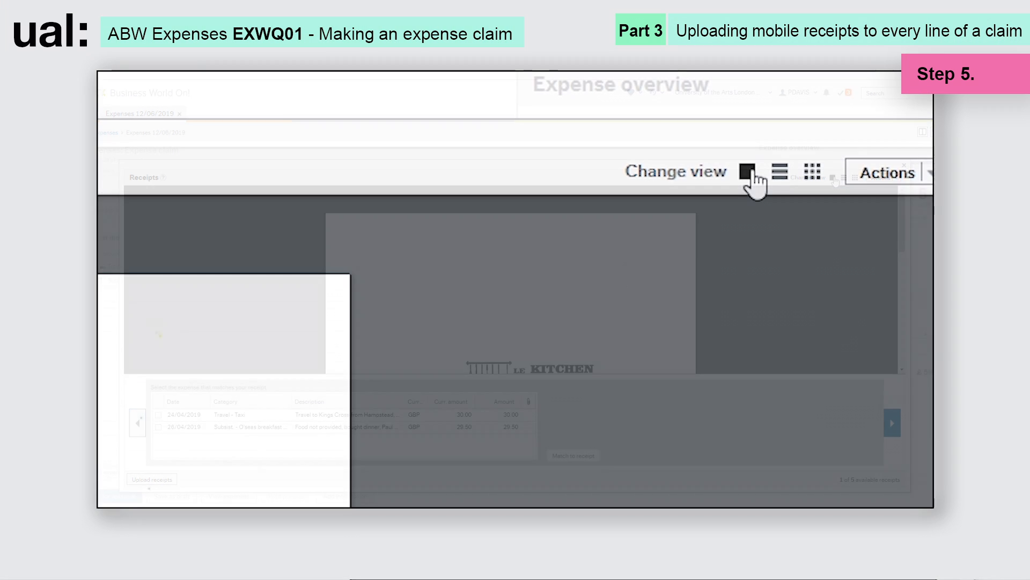
{"action": "left_click", "coordinate": [781, 181]}
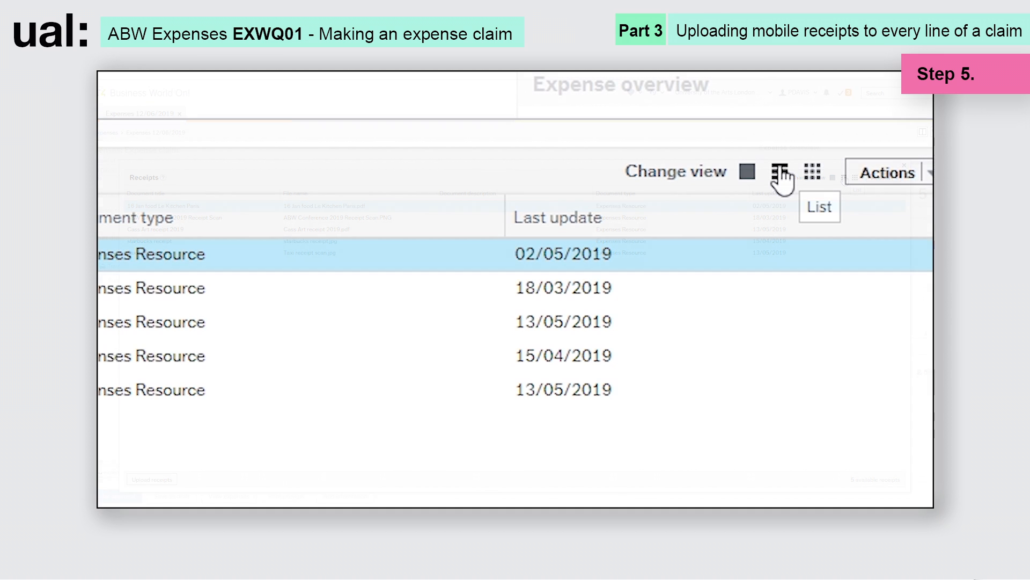
{"action": "left_click", "coordinate": [811, 173]}
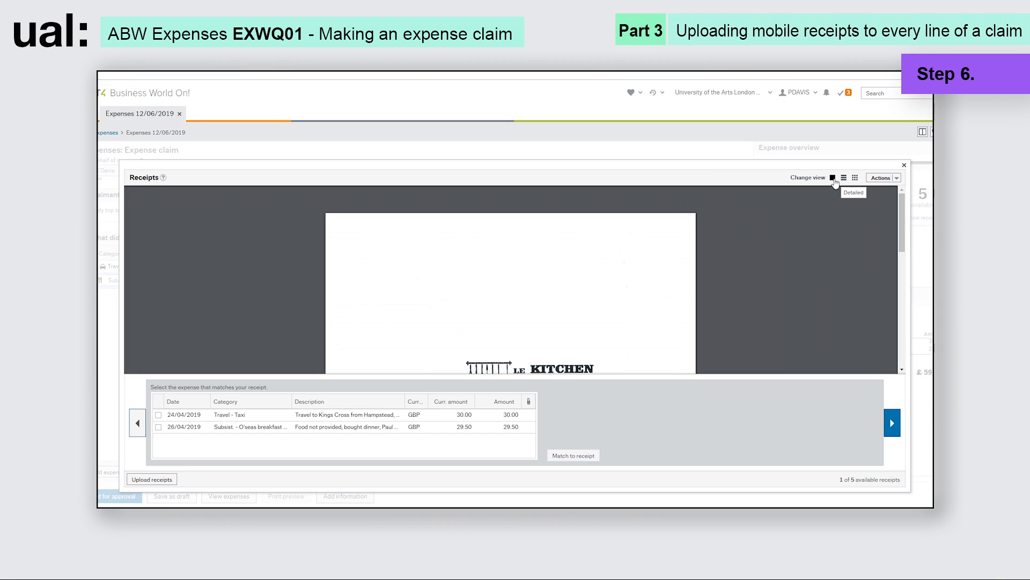
- Step through to the ComCab receipt and match it to the 30.00 Travel - Taxi line of 24/04/2019
{"action": "left_click", "coordinate": [893, 423]}
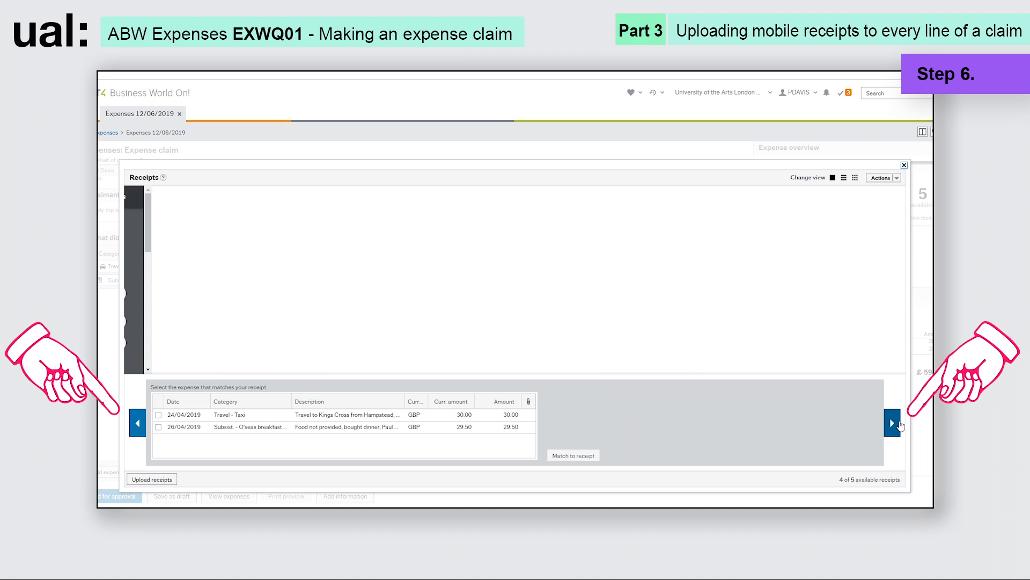
{"action": "left_click", "coordinate": [895, 424]}
{"action": "left_click", "coordinate": [896, 424]}
{"action": "left_click", "coordinate": [894, 424]}
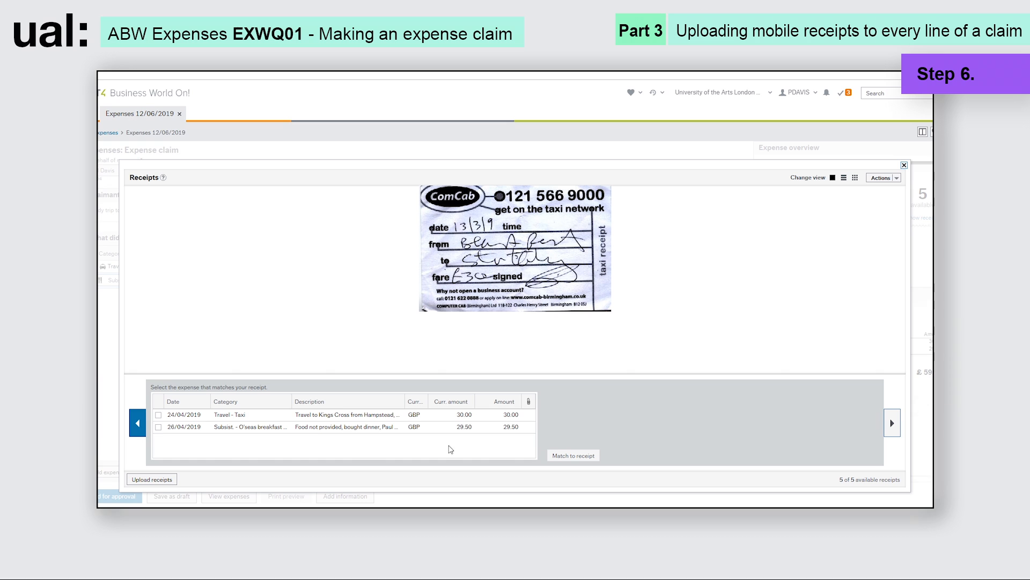
{"action": "left_click", "coordinate": [217, 418]}
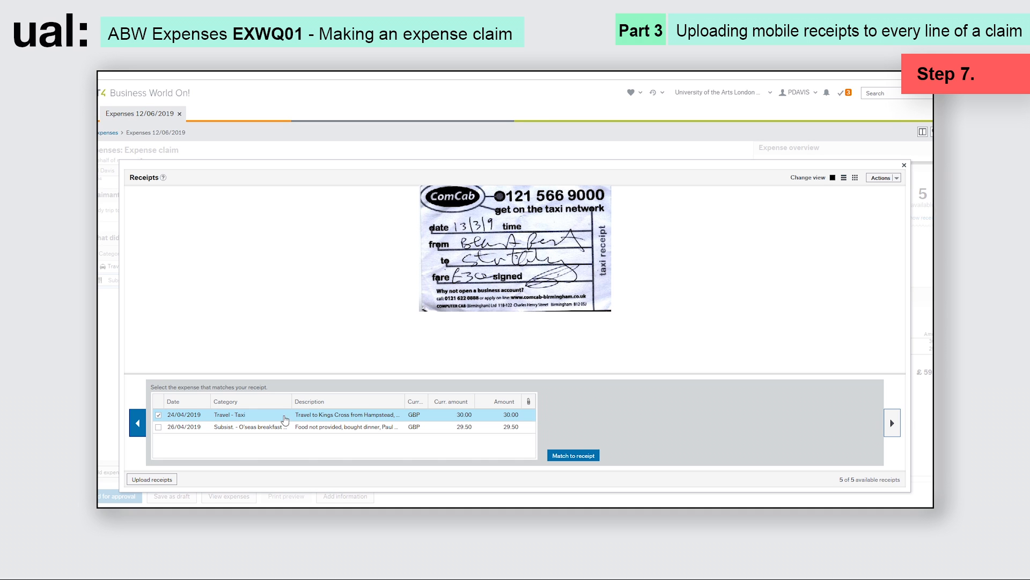
{"action": "left_click", "coordinate": [559, 458]}
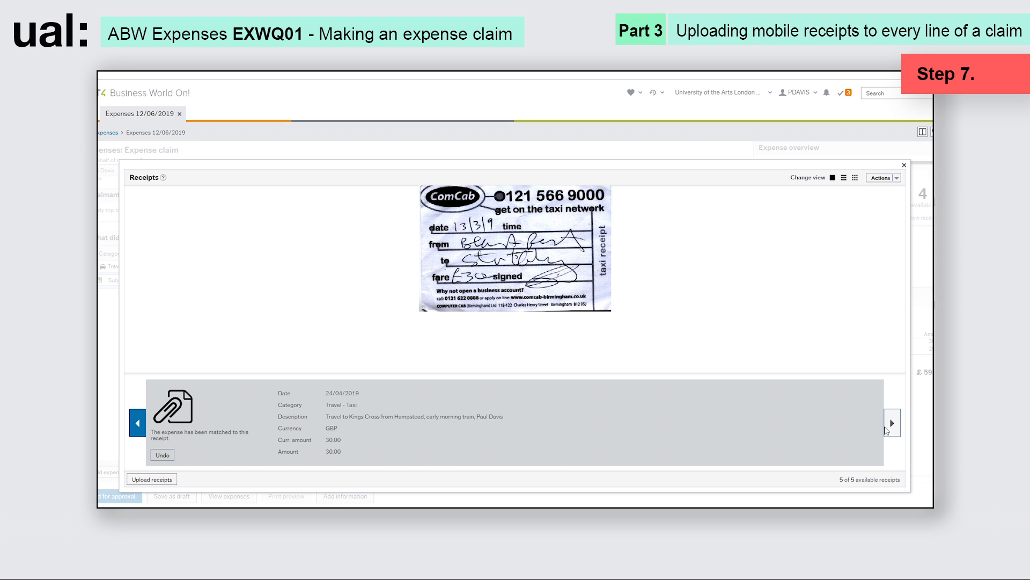
{"action": "left_click", "coordinate": [136, 424]}
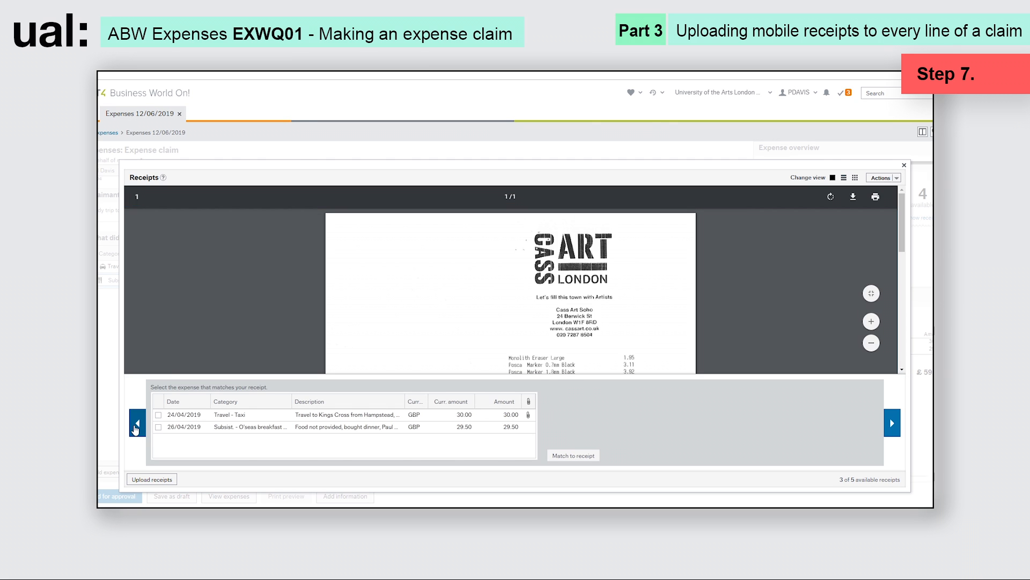
- Match the Le Kitchen receipt to the 29.50 subsistence line, then close the Receipts viewer
{"action": "left_click", "coordinate": [137, 424]}
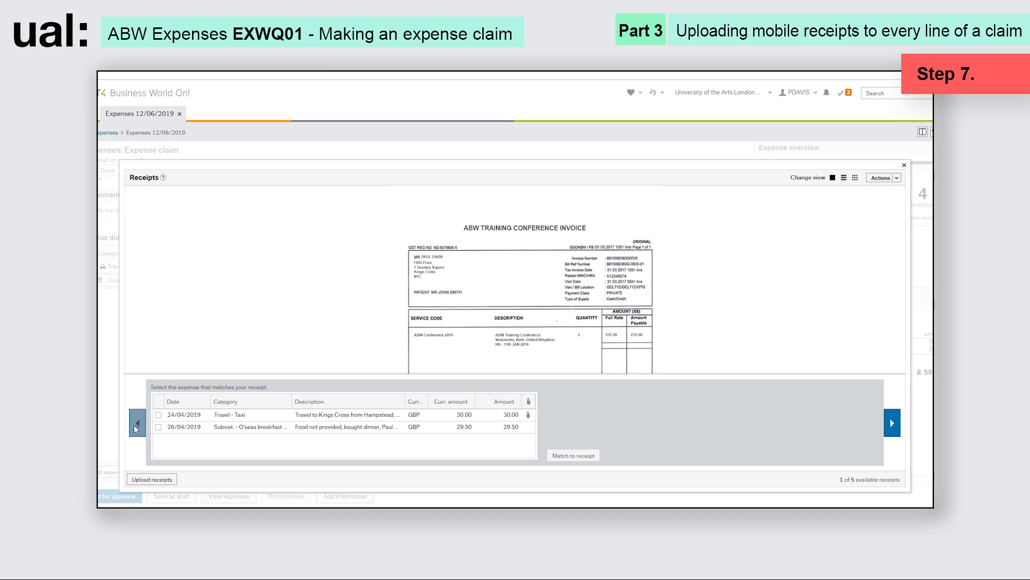
{"action": "left_click", "coordinate": [158, 427]}
{"action": "left_click", "coordinate": [562, 455]}
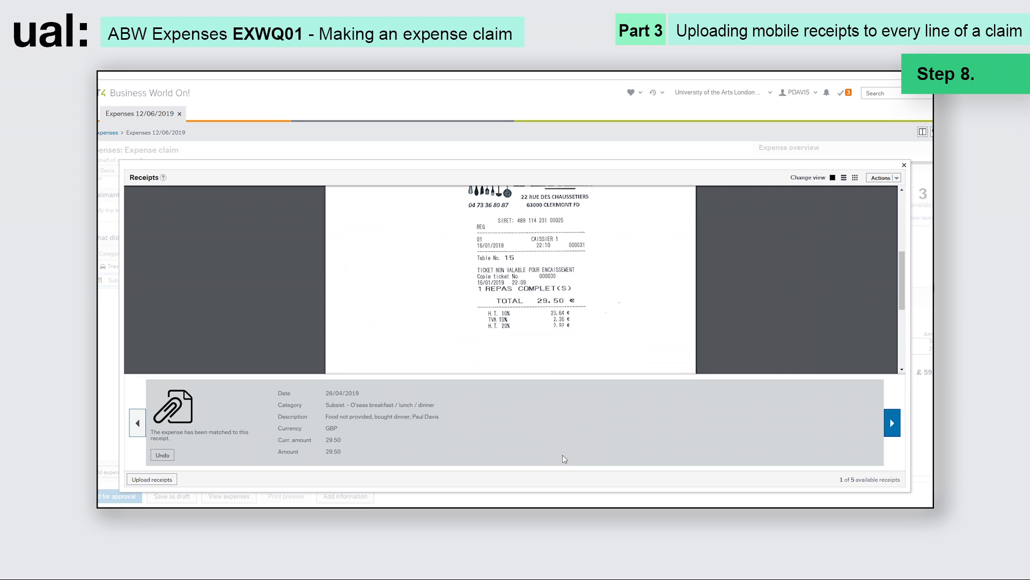
{"action": "left_click", "coordinate": [904, 166]}
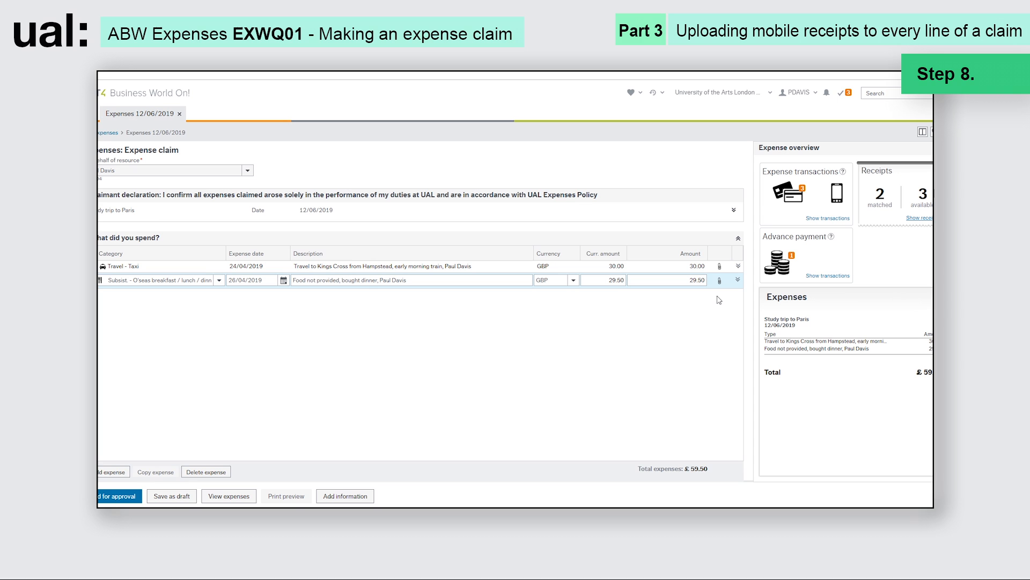
{"action": "left_click", "coordinate": [719, 280]}
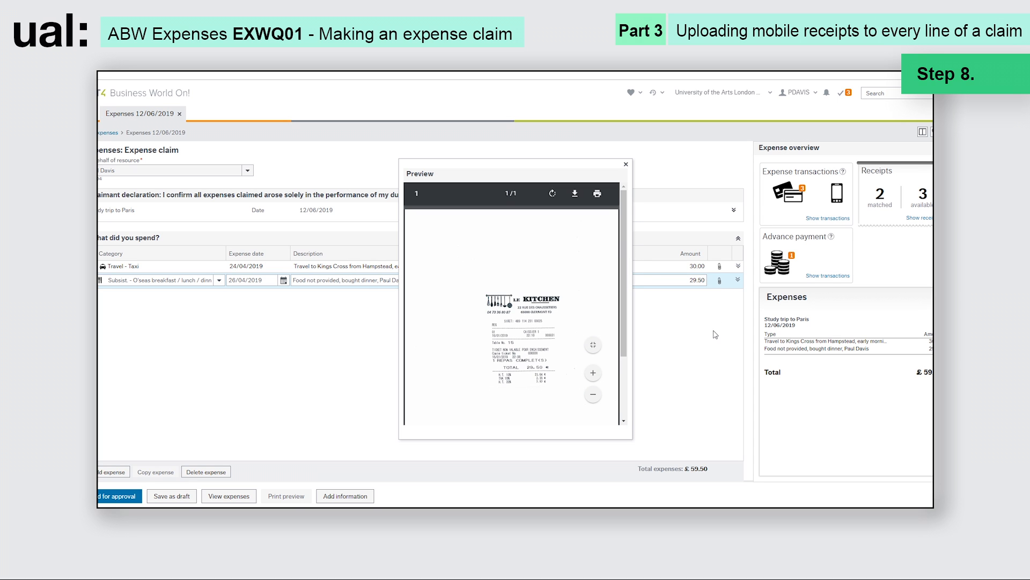
{"action": "scroll", "coordinate": [622, 241], "scroll_direction": "down", "scroll_amount": 1}
{"action": "scroll", "coordinate": [624, 194], "scroll_direction": "up", "scroll_amount": 1}
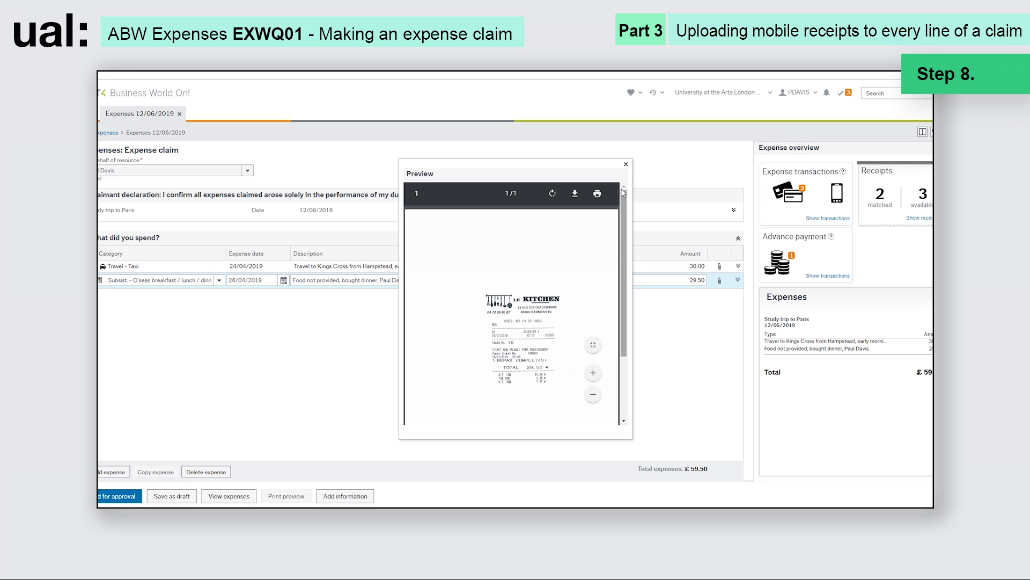
{"action": "left_click", "coordinate": [625, 164]}
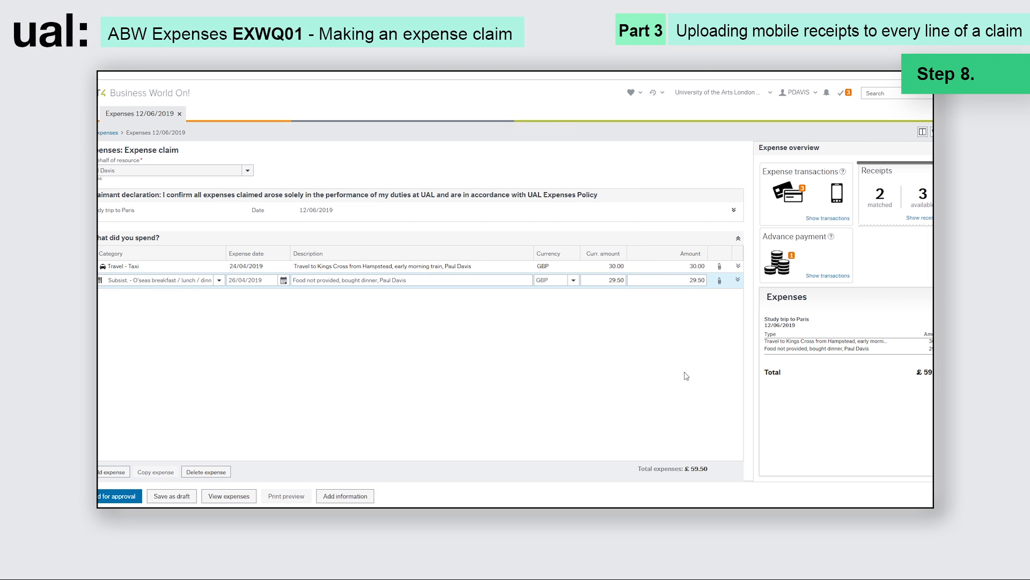
{"action": "left_click", "coordinate": [720, 267]}
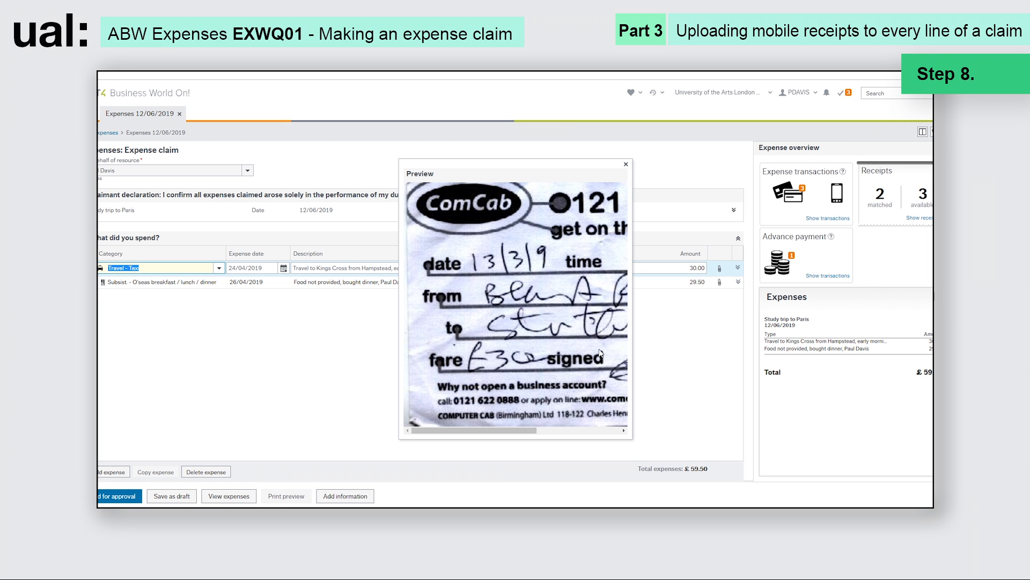
{"action": "left_click_drag", "start_coordinate": [495, 430], "coordinate": [566, 431]}
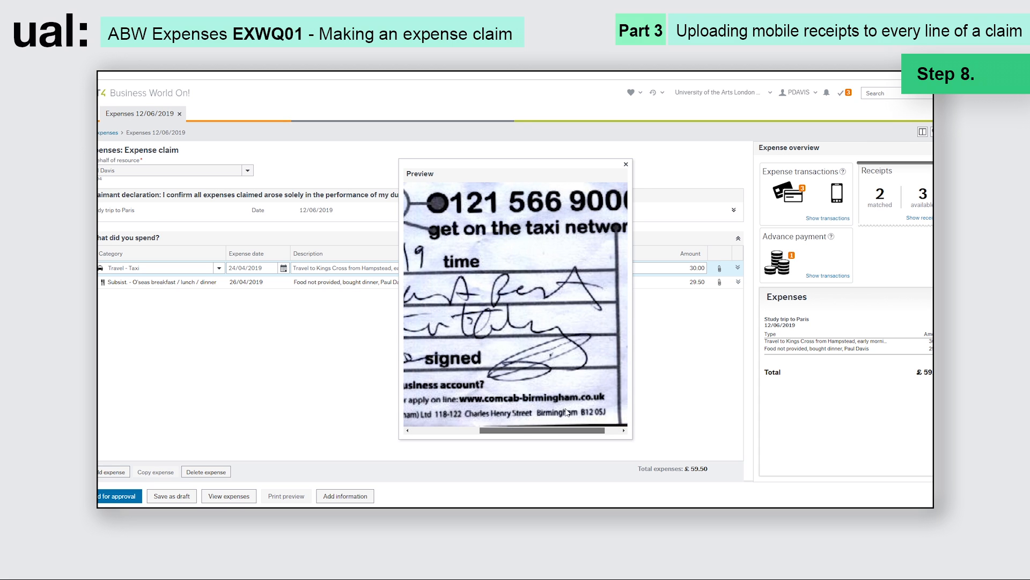
{"action": "left_click", "coordinate": [626, 165]}
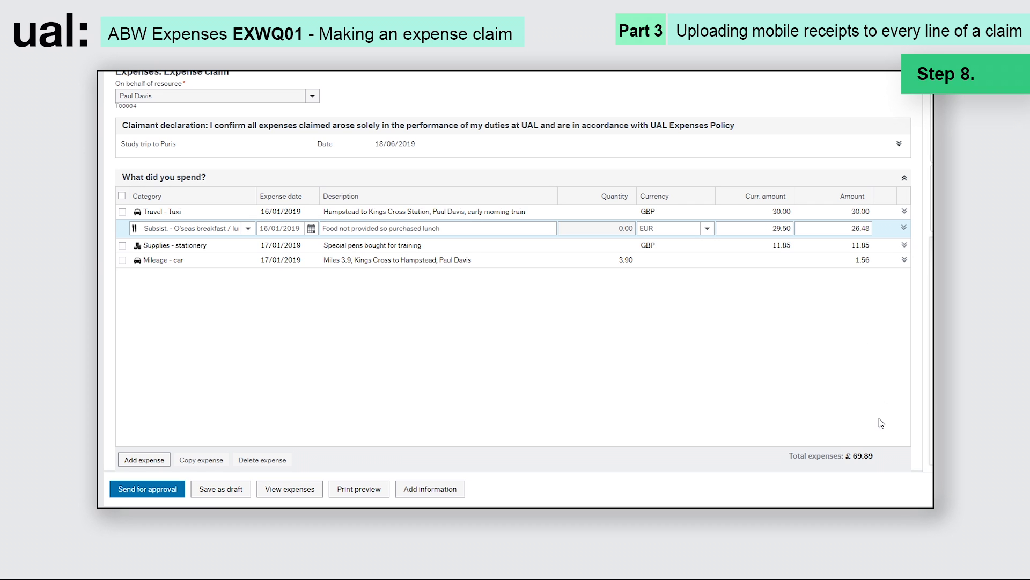
- Change the Subsist. line's exchange rate to 0.89017, giving 26.26
{"action": "left_click", "coordinate": [904, 230]}
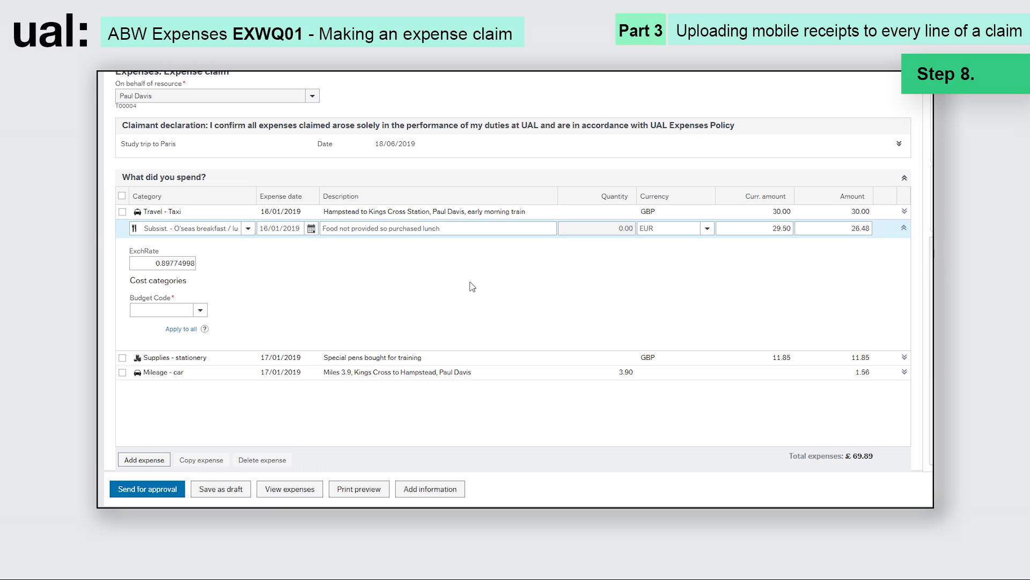
{"action": "left_click", "coordinate": [192, 263]}
{"action": "type", "text": "0"}
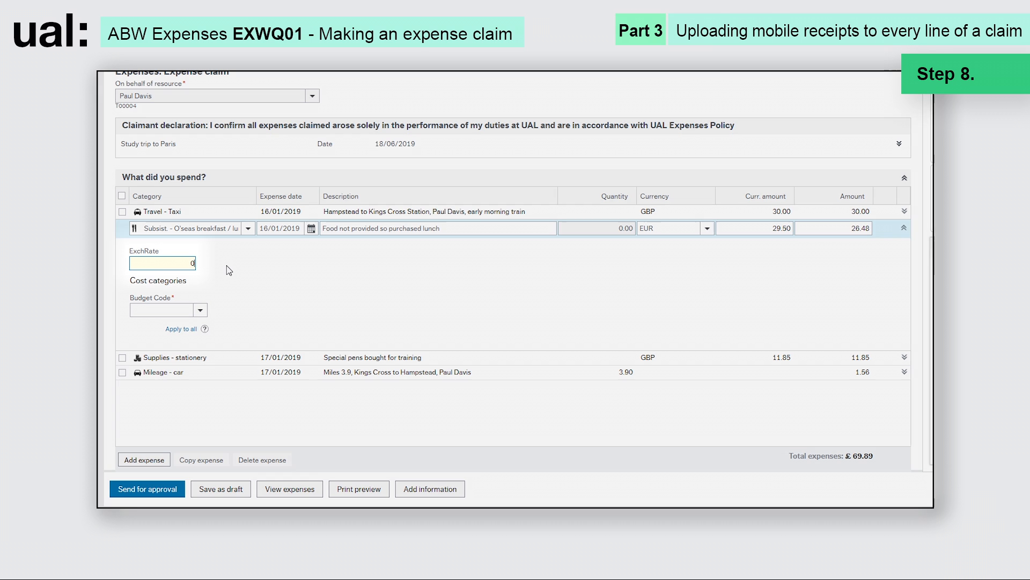
{"action": "type", "text": ".89017"}
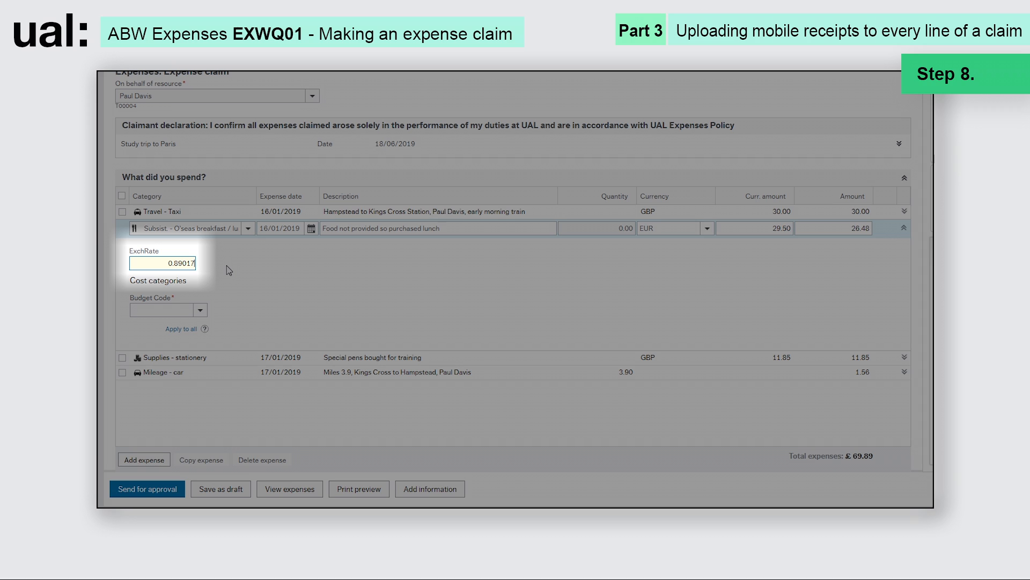
{"action": "key", "text": "Return"}
{"action": "left_click", "coordinate": [259, 281]}
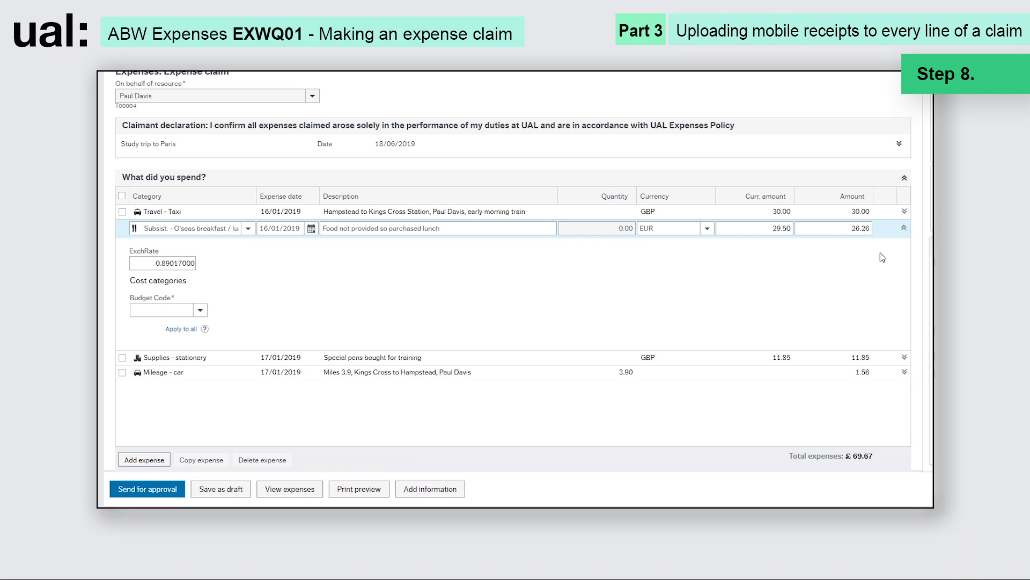
- Collapse the Subsist. line and tick the Supplies - stationery line for copying
{"action": "left_click", "coordinate": [905, 228]}
{"action": "left_click", "coordinate": [886, 258]}
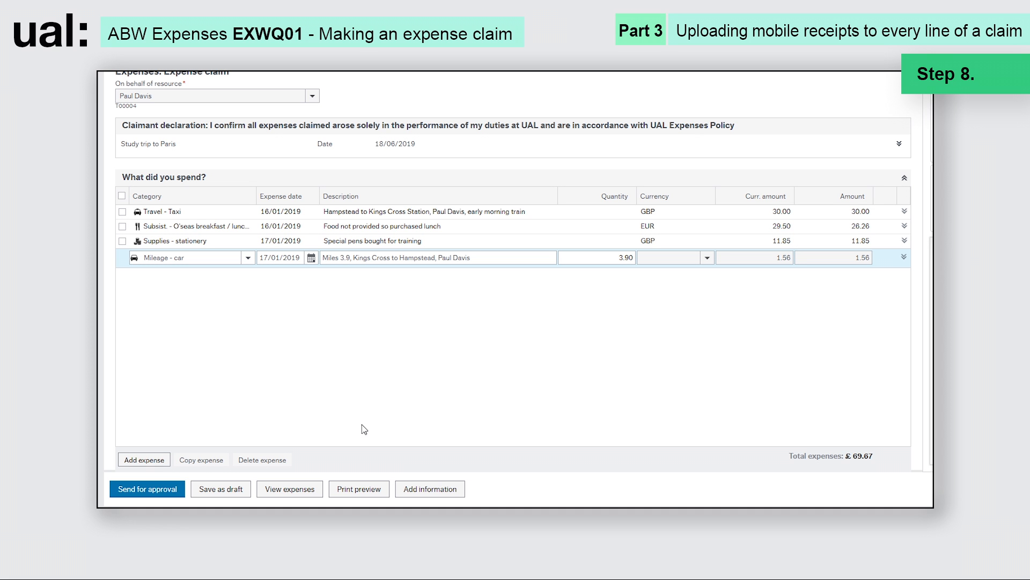
{"action": "left_click", "coordinate": [122, 241]}
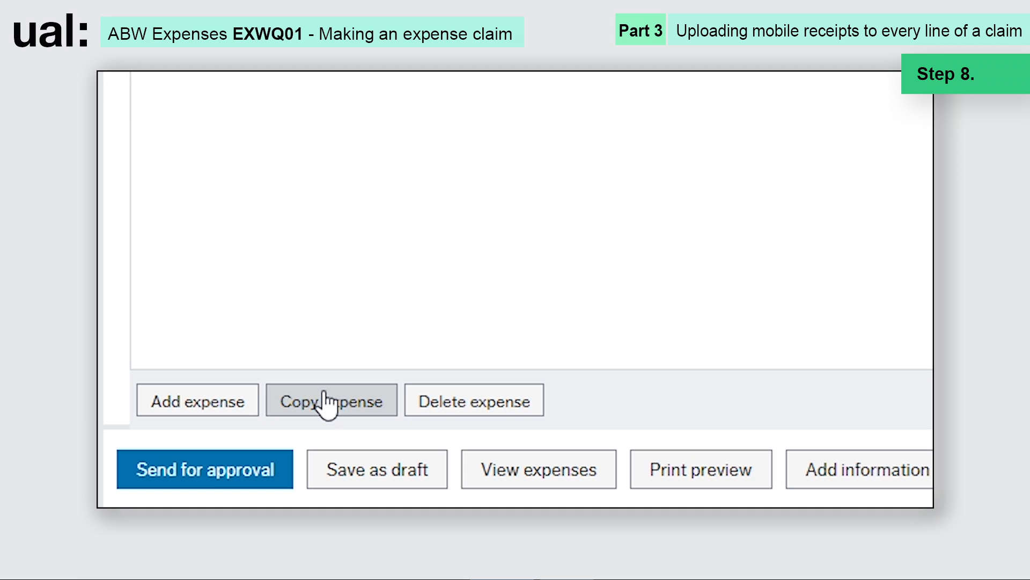
- Copy the stationery line and split its amount into 8.85 on the original and 3.00 on the copy
{"action": "left_click", "coordinate": [328, 401]}
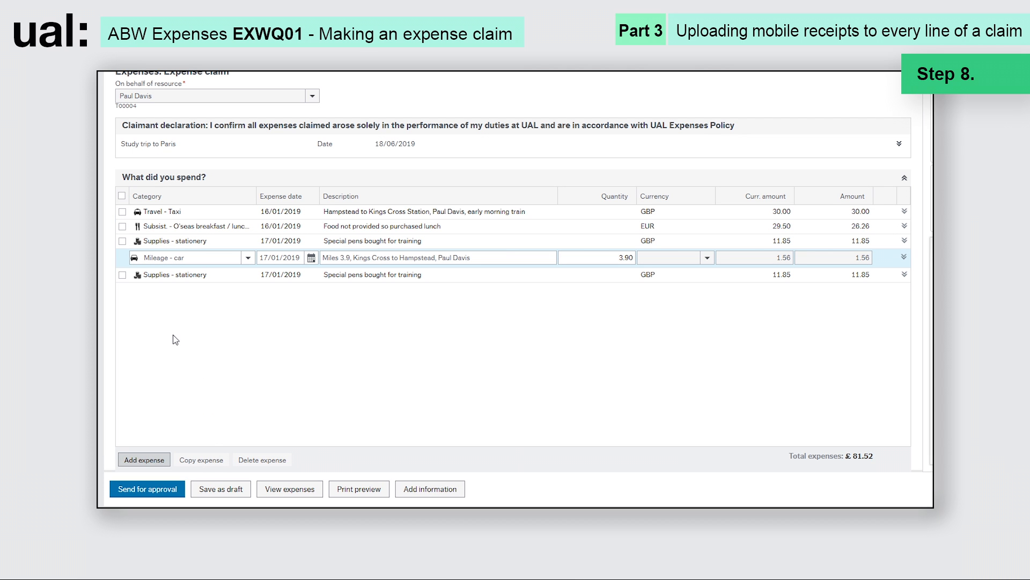
{"action": "left_click", "coordinate": [775, 245]}
{"action": "type", "text": "8.85"}
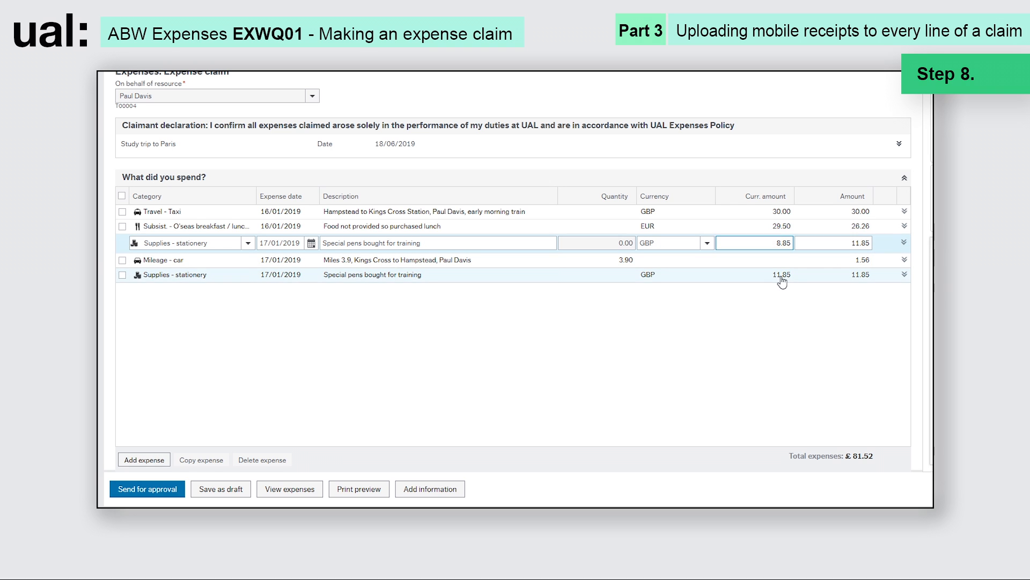
{"action": "left_click", "coordinate": [782, 277]}
{"action": "type", "text": "3"}
{"action": "left_click", "coordinate": [796, 317]}
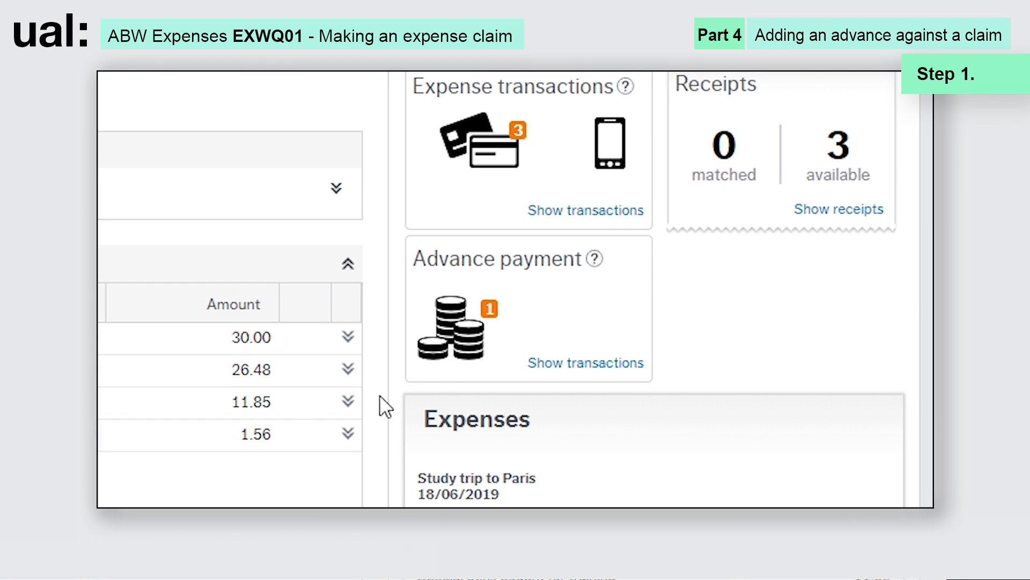
- Import the 18/02/2019 advance payment of 150.00 into the claim
{"action": "left_click", "coordinate": [517, 322]}
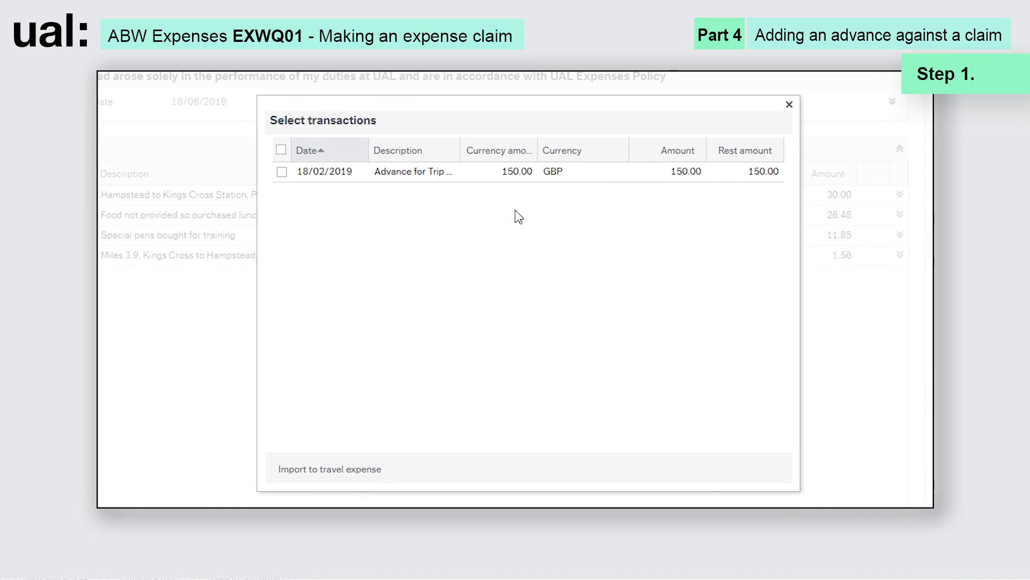
{"action": "left_click", "coordinate": [432, 178]}
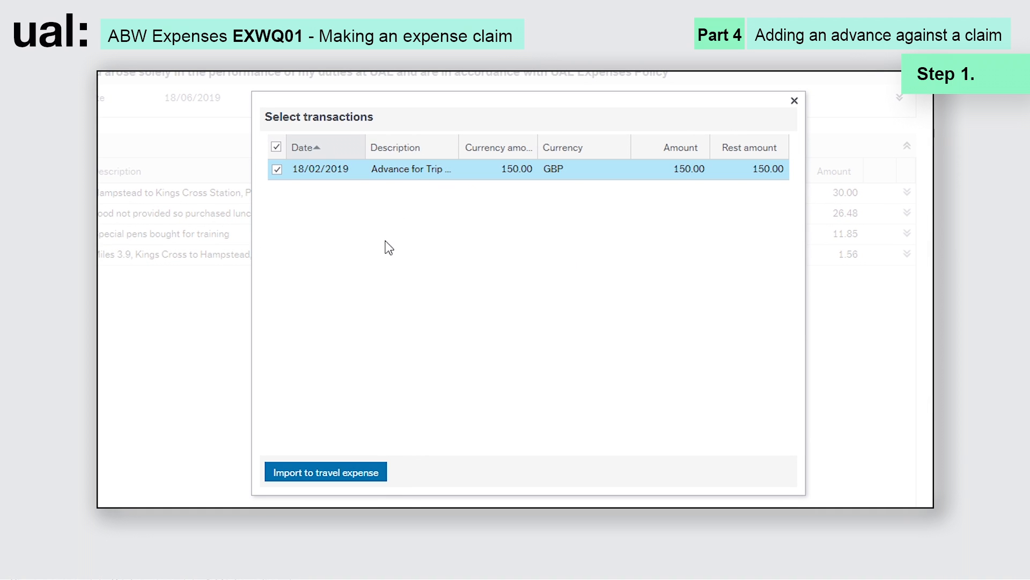
{"action": "left_click", "coordinate": [329, 470]}
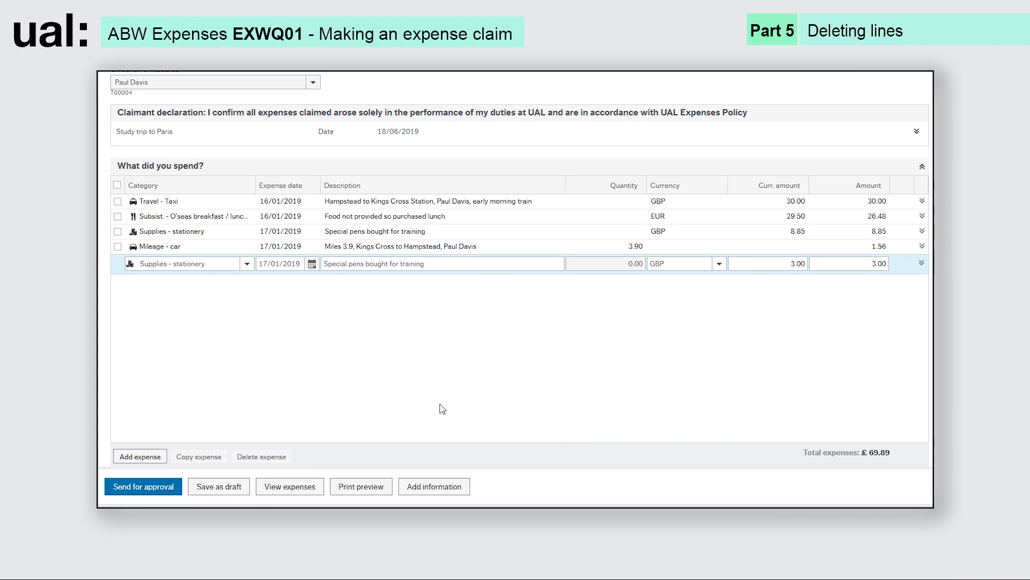
- Delete the extra 3.00 Supplies - stationery line from the claim
{"action": "key", "text": "Up"}
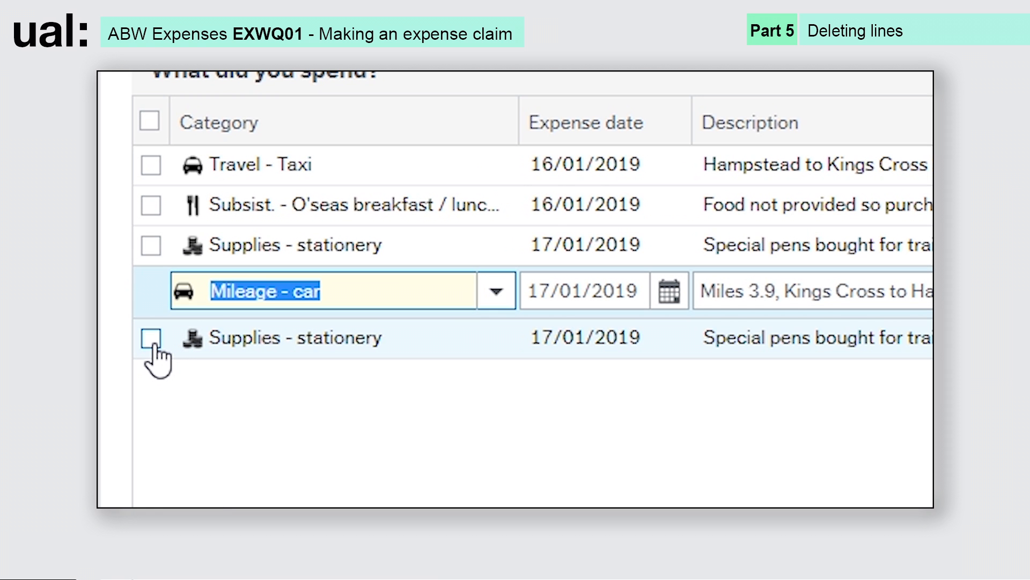
{"action": "left_click", "coordinate": [152, 338]}
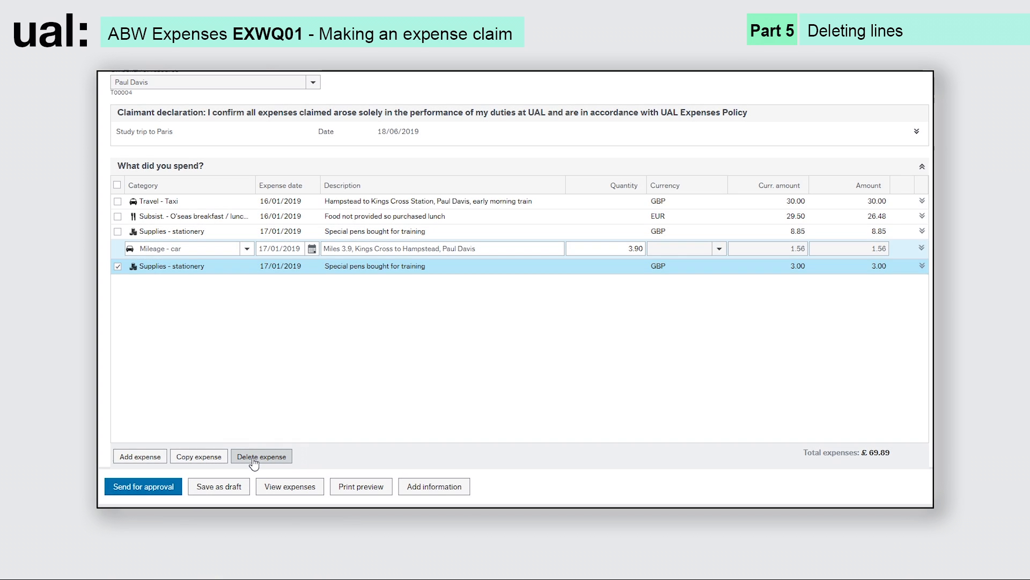
{"action": "left_click", "coordinate": [254, 460]}
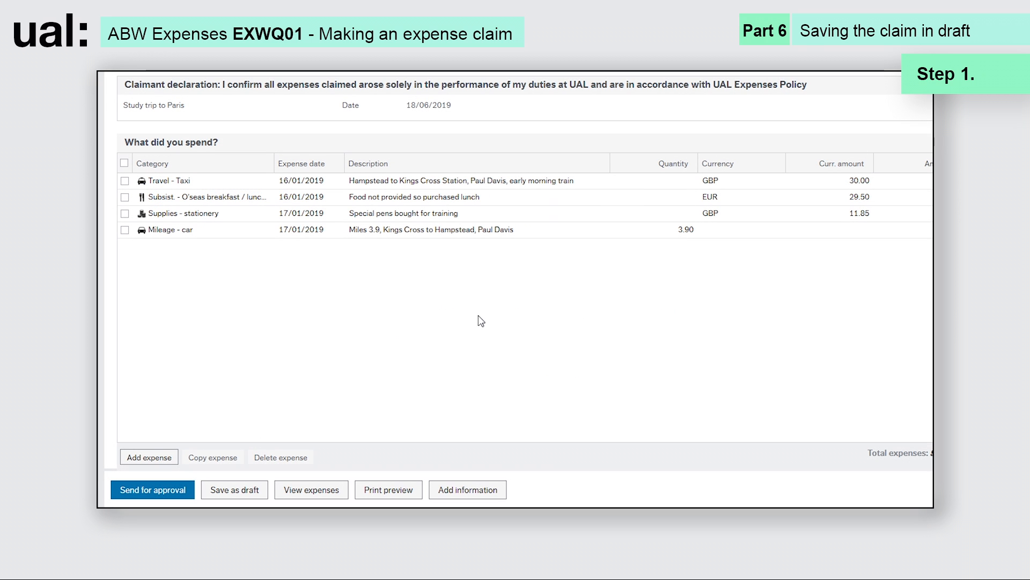
- Save the Study trip to Paris claim as a draft and acknowledge the success message
{"action": "left_click", "coordinate": [248, 491]}
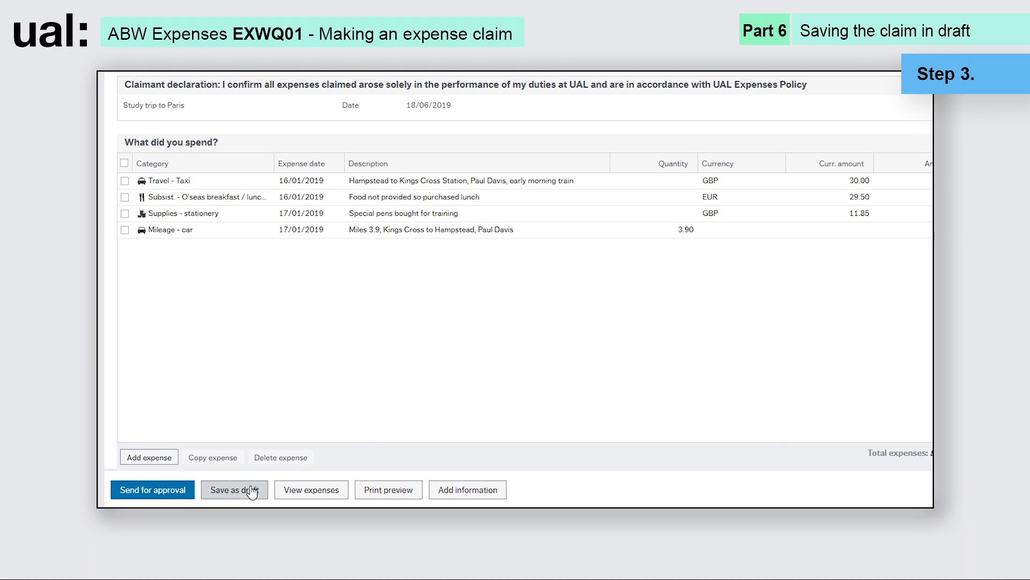
{"action": "left_click", "coordinate": [336, 463]}
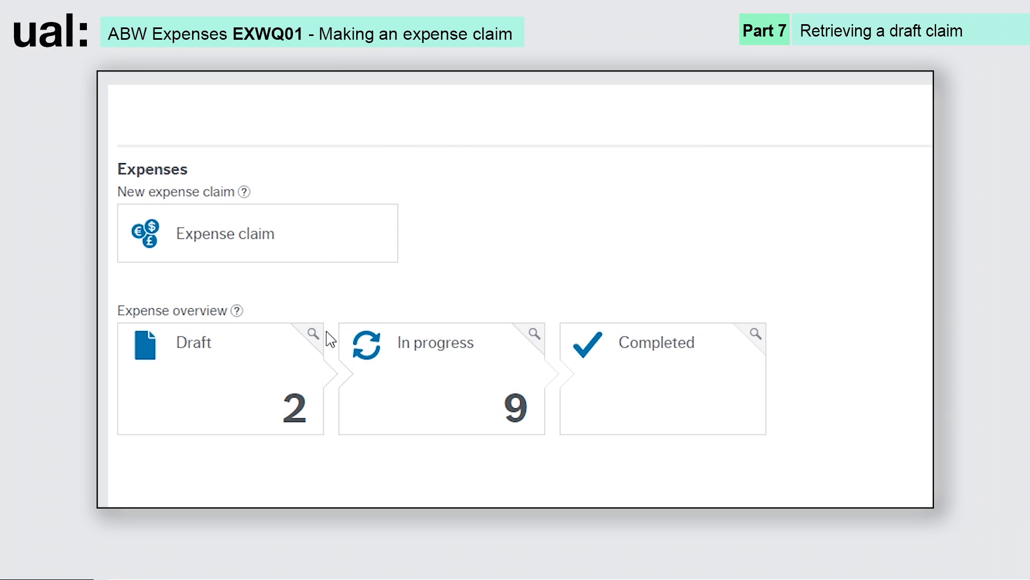
- Open the Draft tile on the Expenses overview to list the draft claims
{"action": "left_click", "coordinate": [179, 430]}
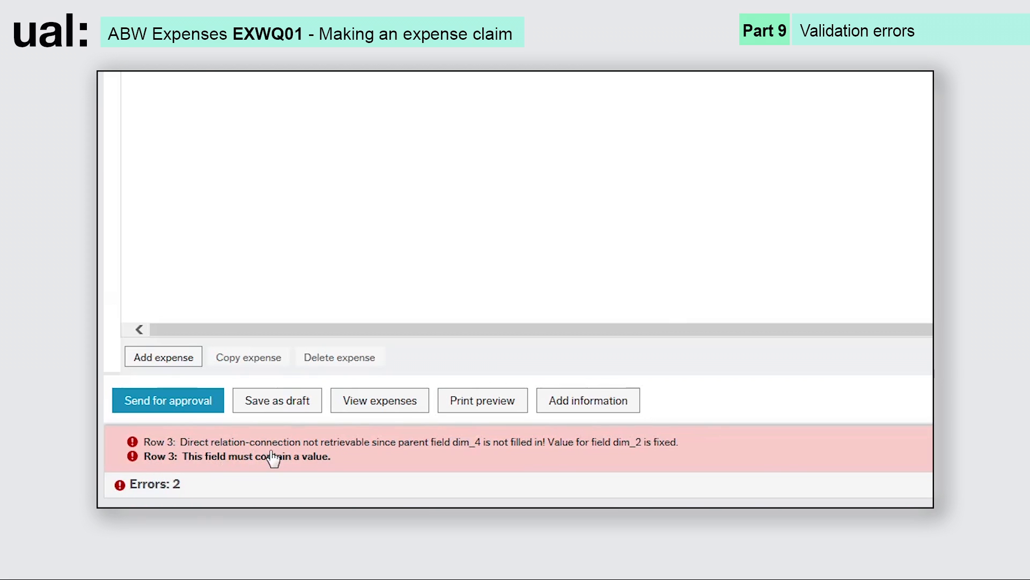
- Jump to the Row 3 error, expand the Travel - rail line and enter 'Central Finance' as Budget Code
{"action": "left_click", "coordinate": [274, 456]}
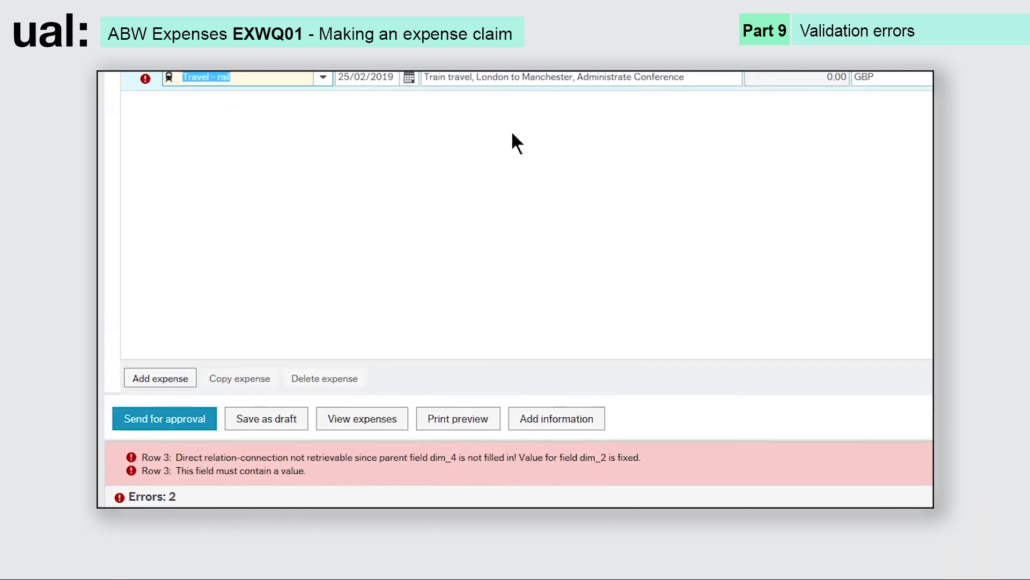
{"action": "left_click", "coordinate": [927, 193]}
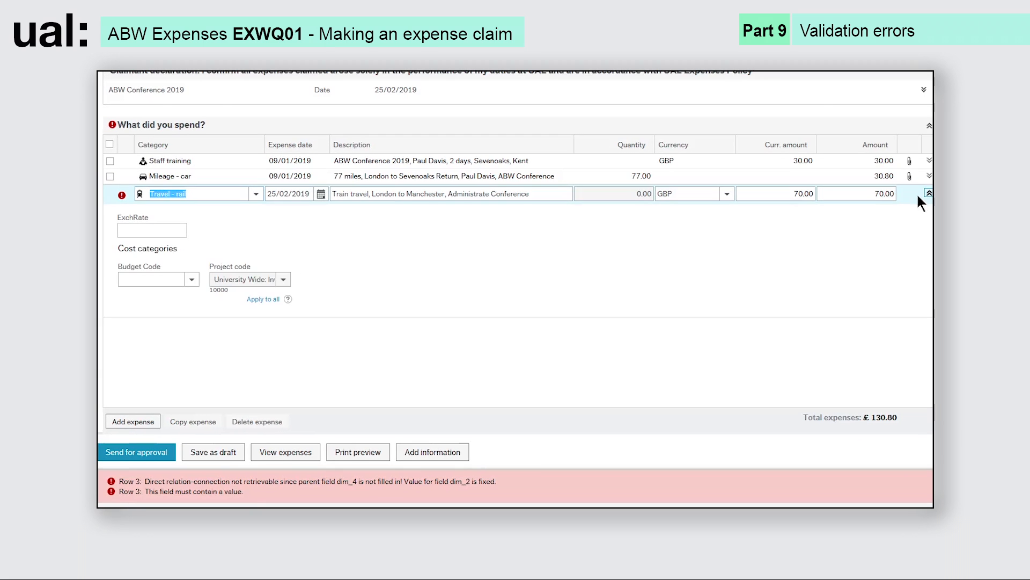
{"action": "left_click", "coordinate": [141, 278]}
{"action": "type", "text": "C"}
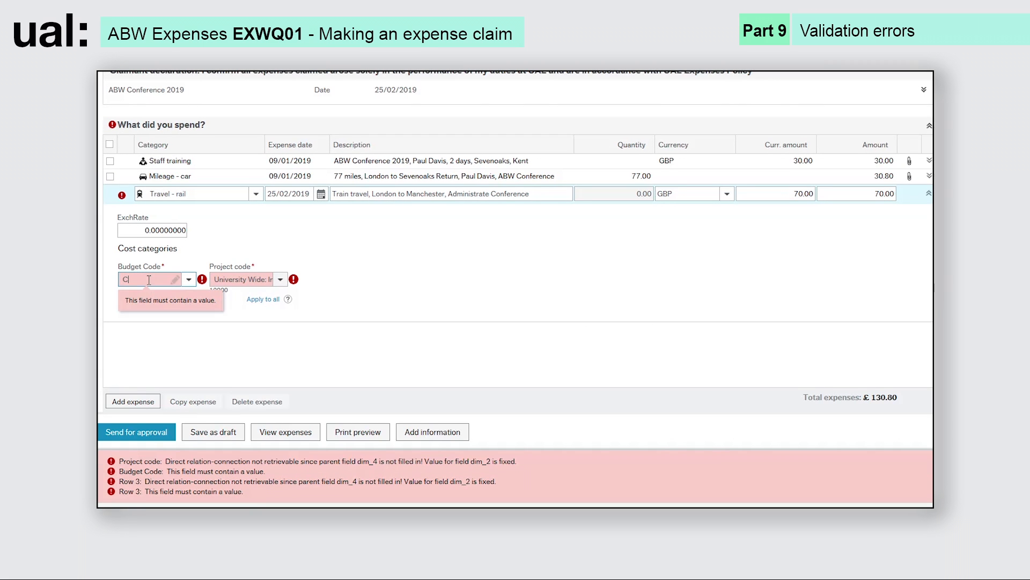
{"action": "type", "text": "entral Finance"}
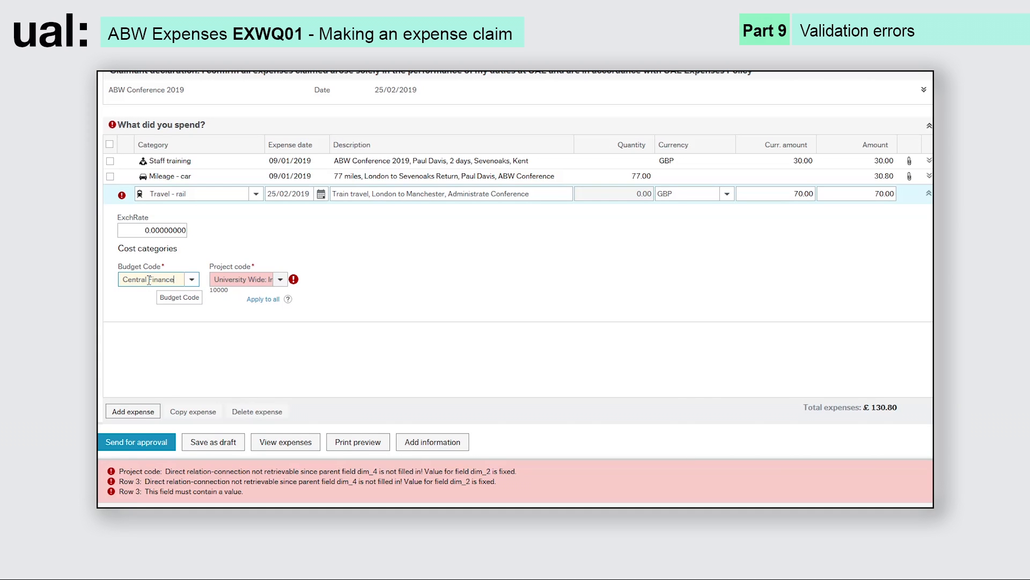